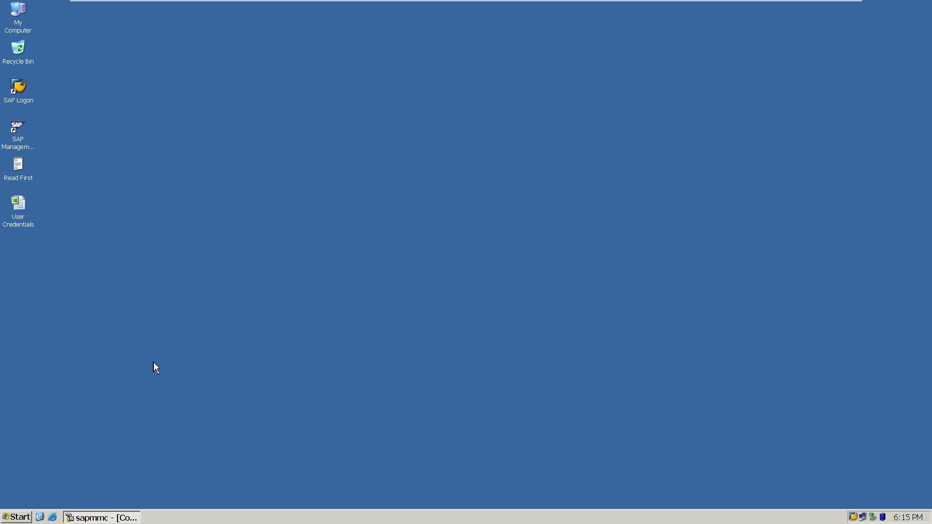
# Log on to the ECC 6.0 connection in client 800 with the saved user and its password
pyautogui.click(21, 93)
pyautogui.doubleClick(22, 93)
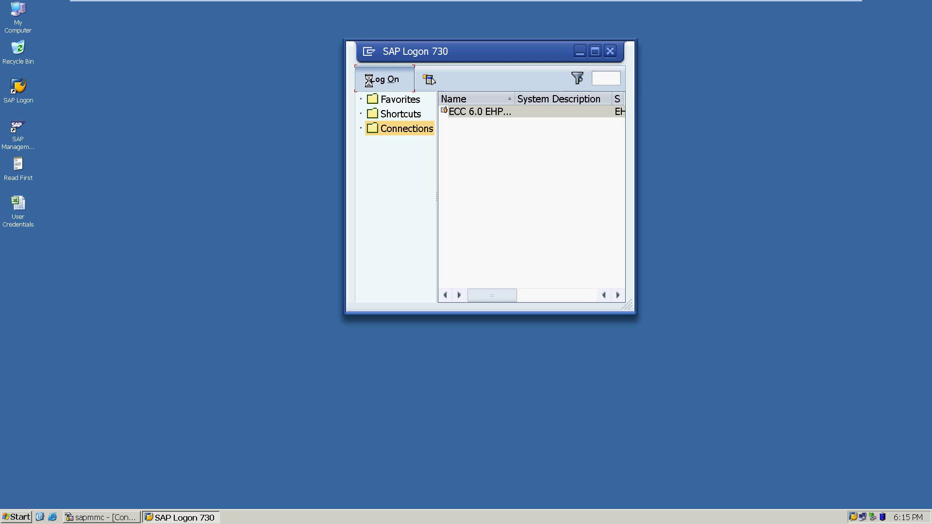
pyautogui.click(383, 79)
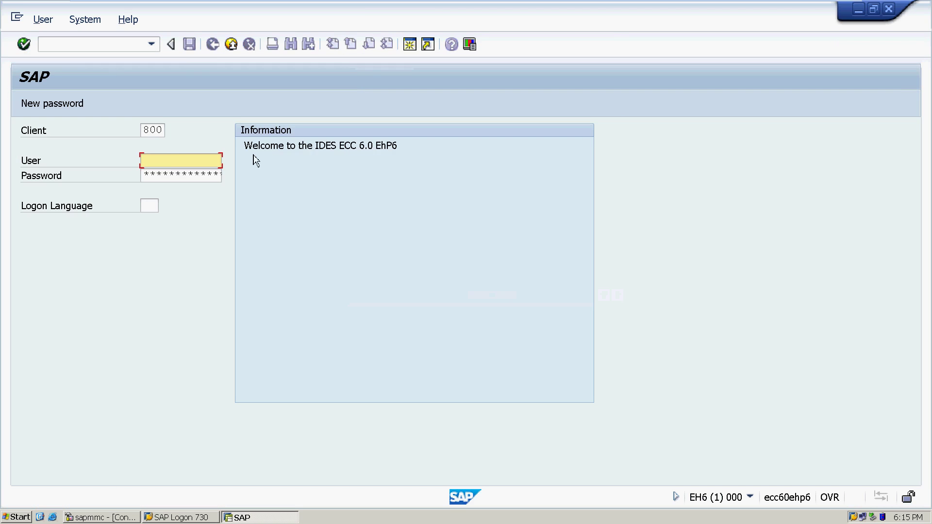
pyautogui.write('sap')
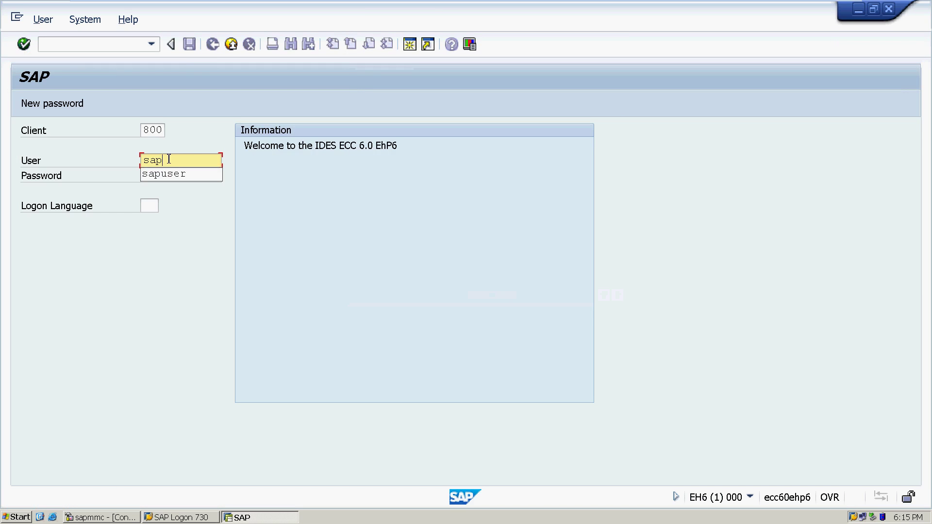
pyautogui.click(177, 174)
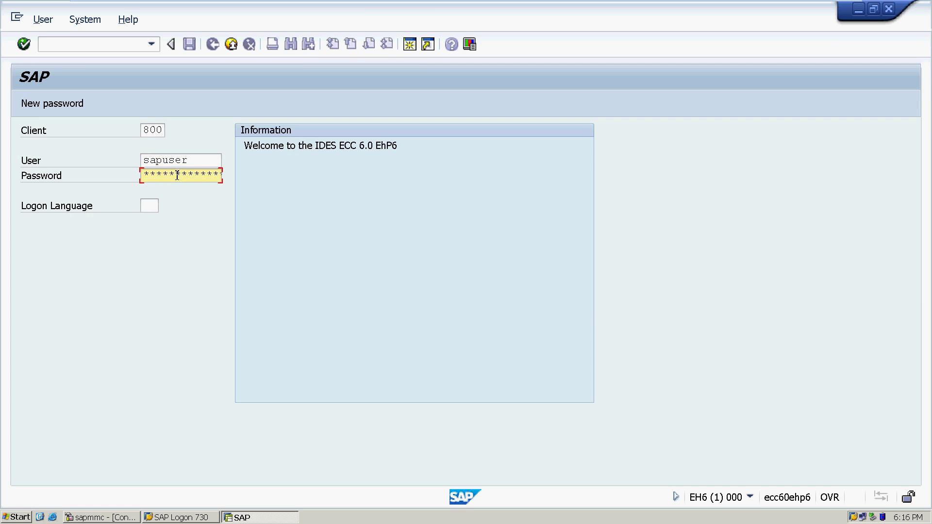
pyautogui.press('Return')
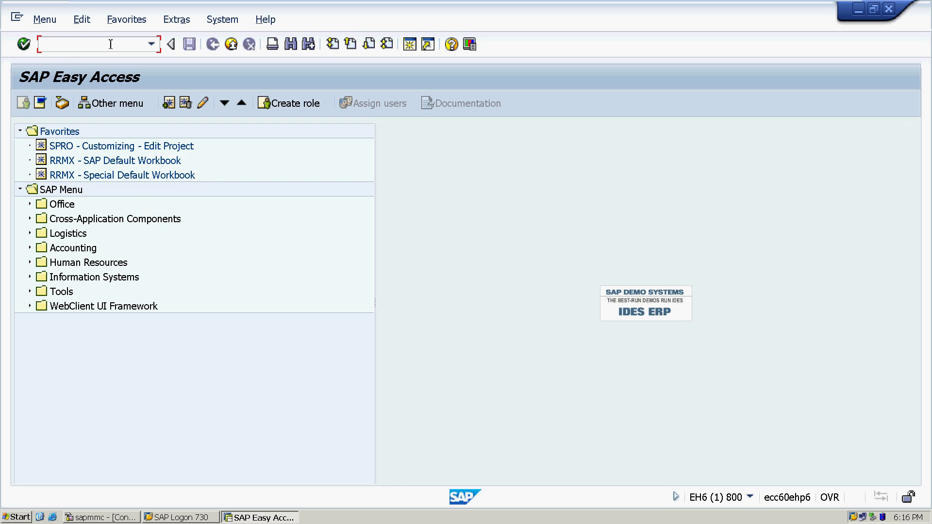
# Run SPRO, open the SAP Reference IMG, and expand Enterprise Structure > Definition > Financial Accounting
pyautogui.write('spro')
pyautogui.press('Return')
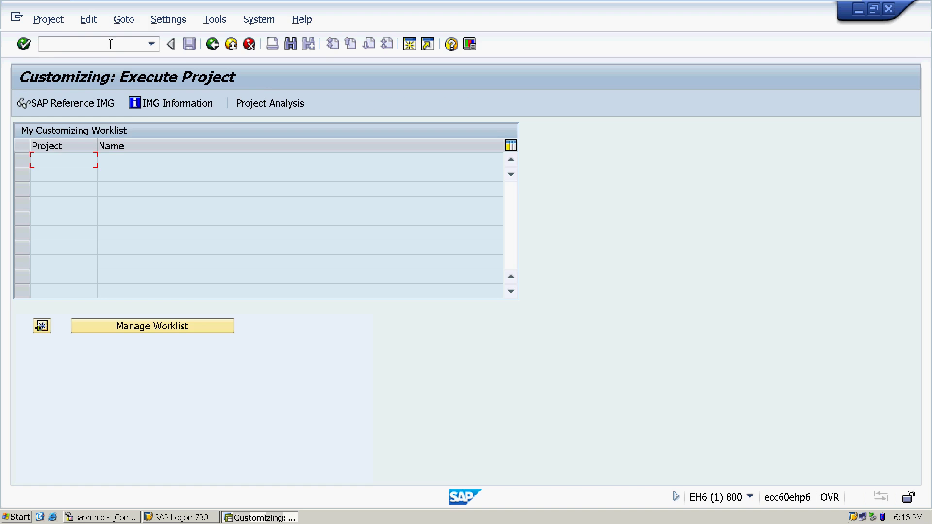
pyautogui.click(88, 105)
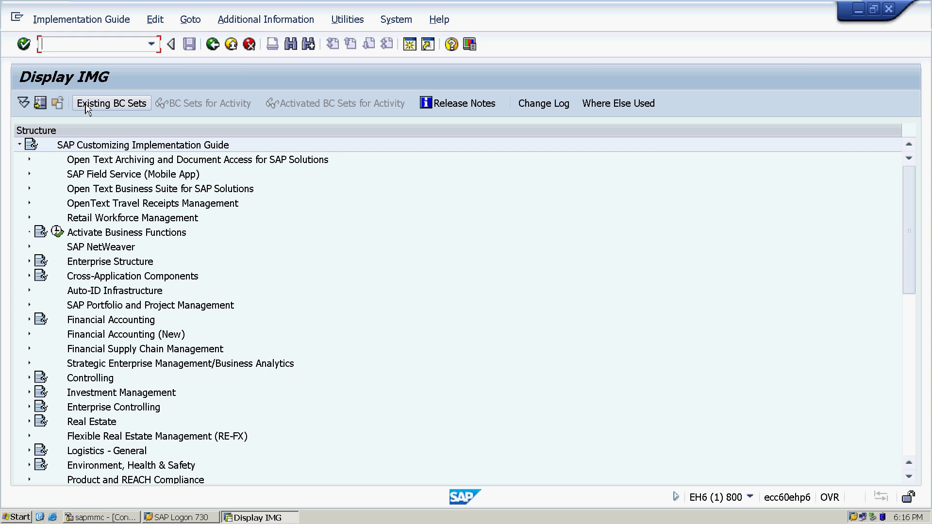
pyautogui.click(29, 261)
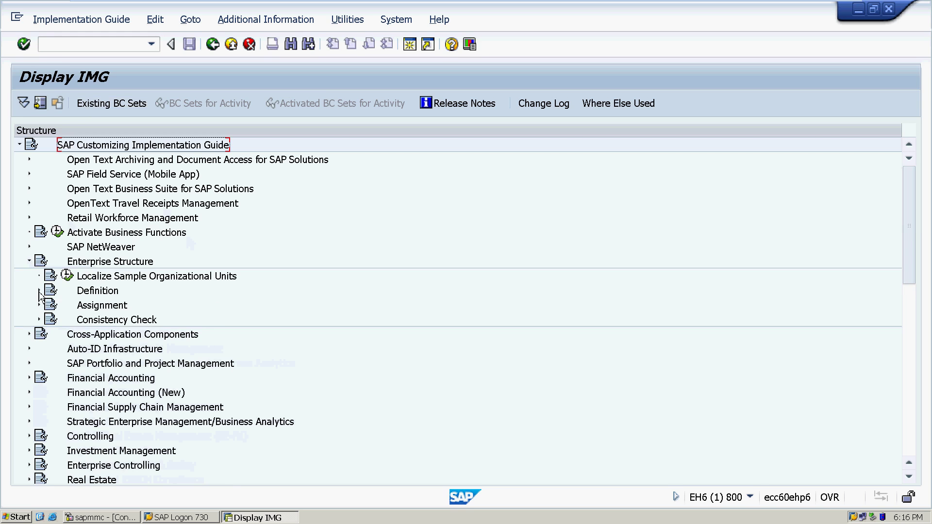
pyautogui.click(39, 291)
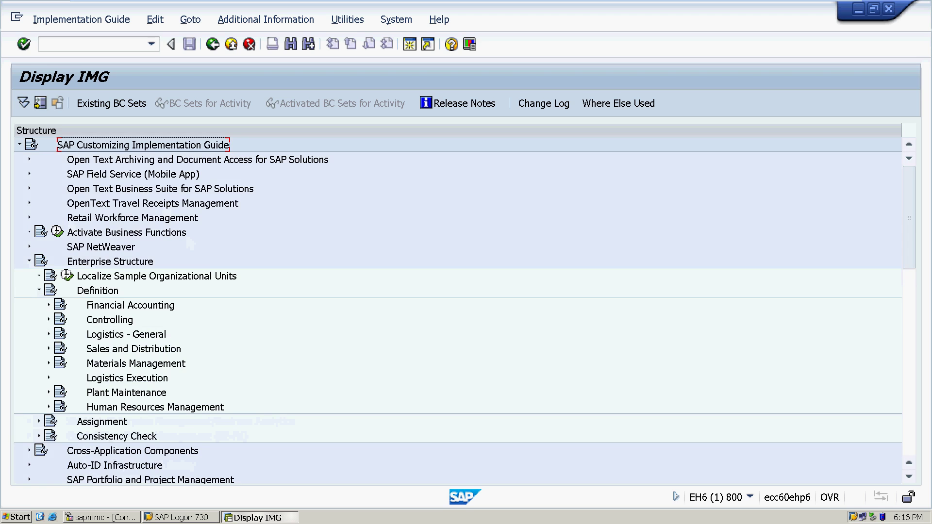
pyautogui.click(49, 305)
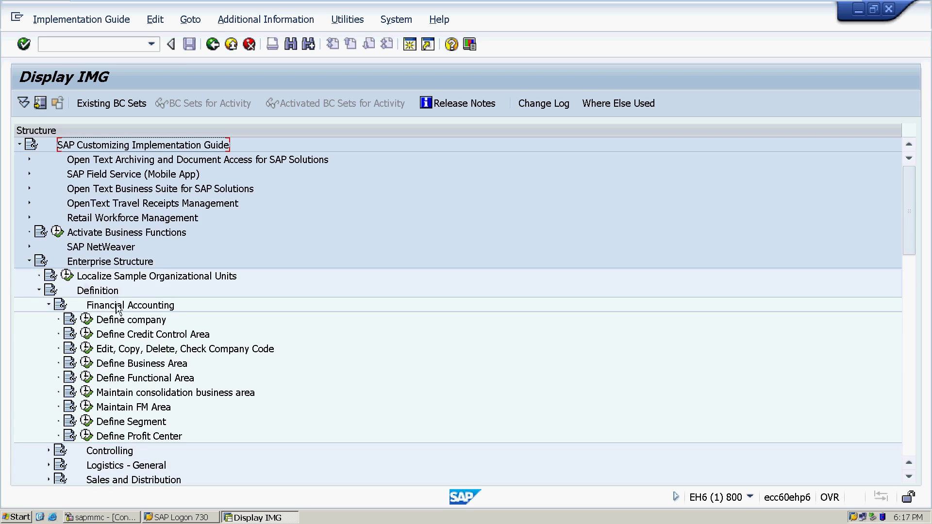
# Execute Define company and start a new entry from the 178-company list
pyautogui.click(86, 321)
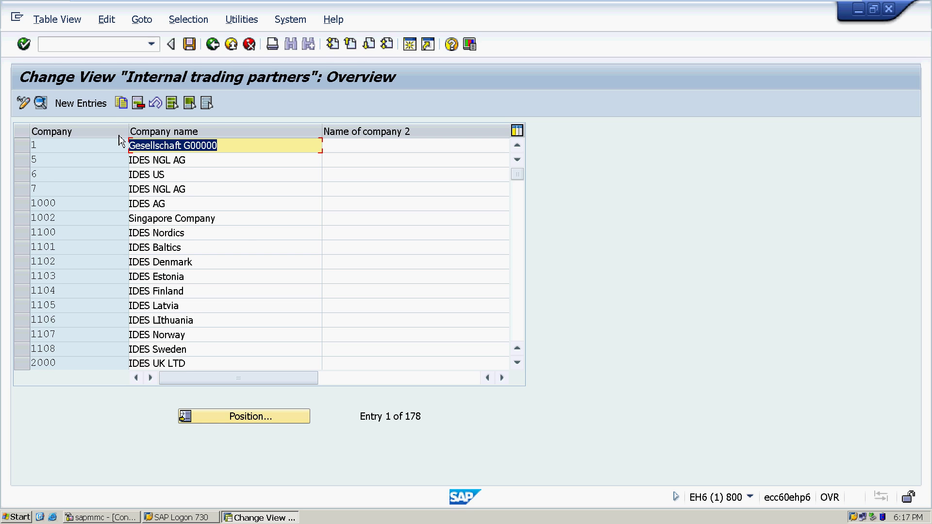
pyautogui.click(85, 104)
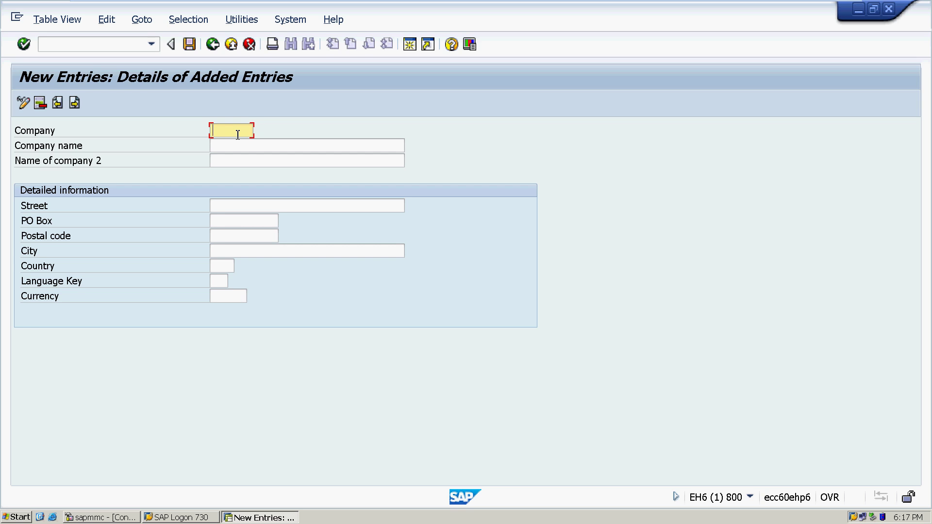
# Enter company BBC with the name 'British broadcasting centre'
pyautogui.write('BBC')
pyautogui.press('Tab')
pyautogui.write('B')
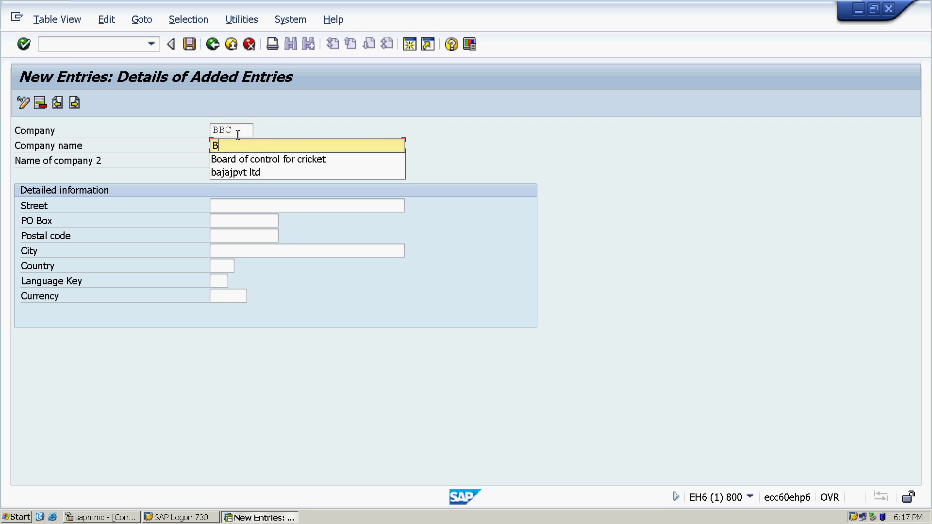
pyautogui.write('ritis')
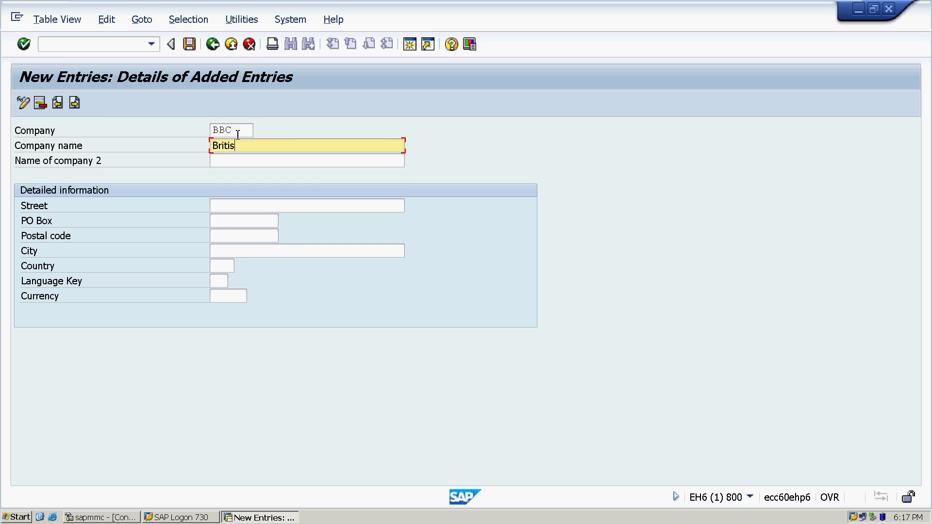
pyautogui.write('h broadcasting centre')
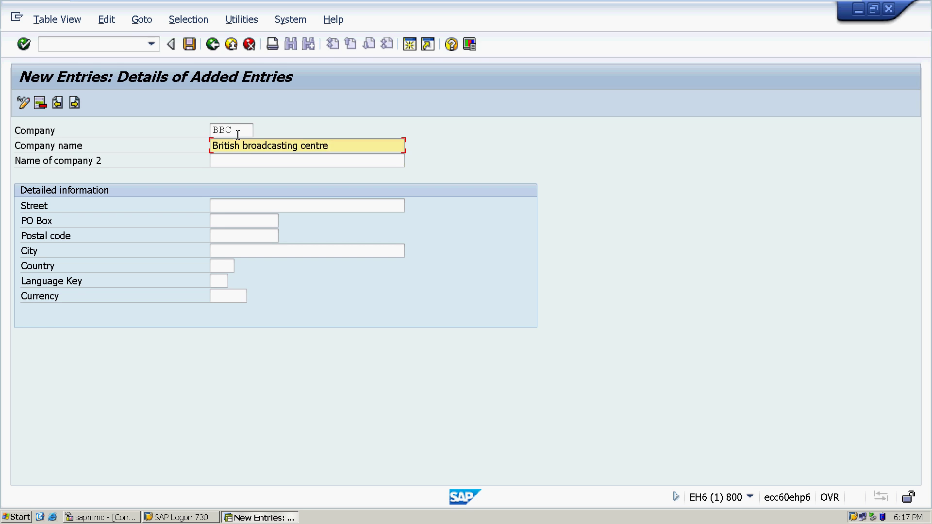
# Set the company's country to IN, language to EN and currency to INR, then confirm
pyautogui.press('Tab')
pyautogui.press('Tab')
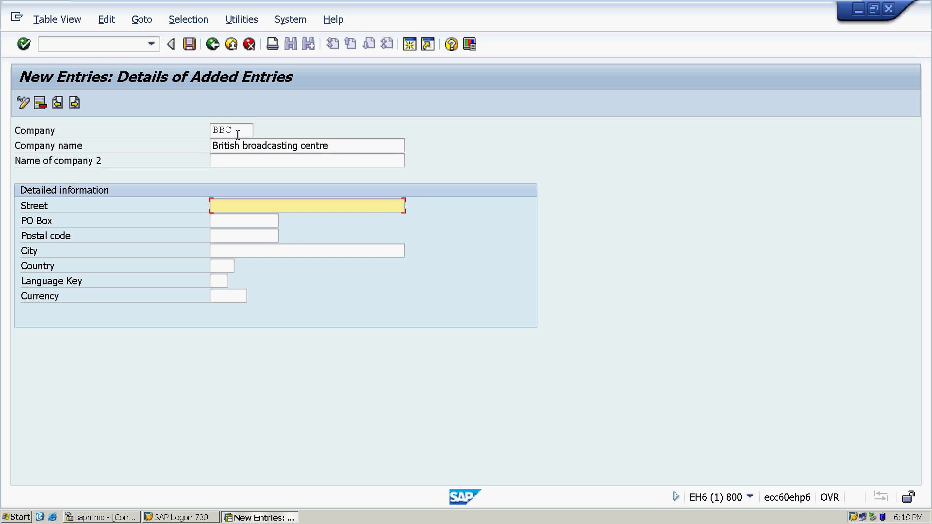
pyautogui.press('Tab')
pyautogui.press('Tab')
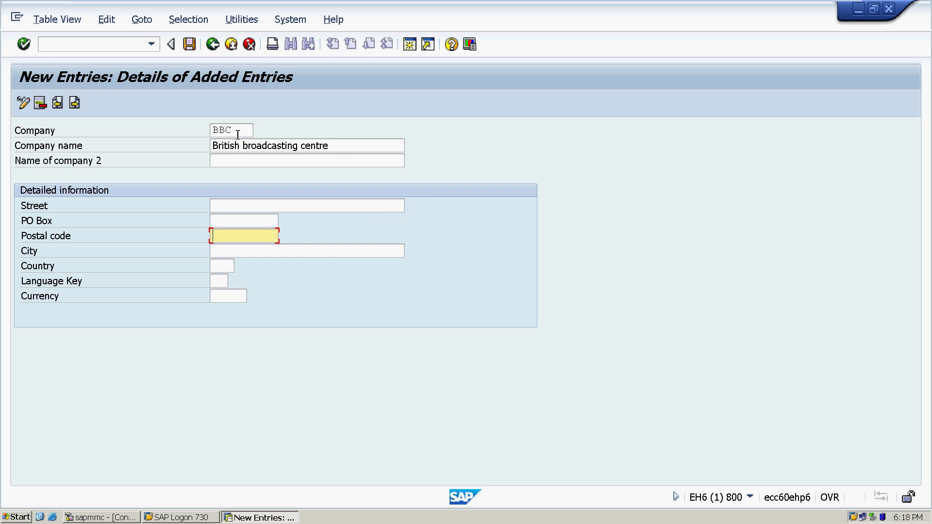
pyautogui.press('Tab')
pyautogui.press('Tab')
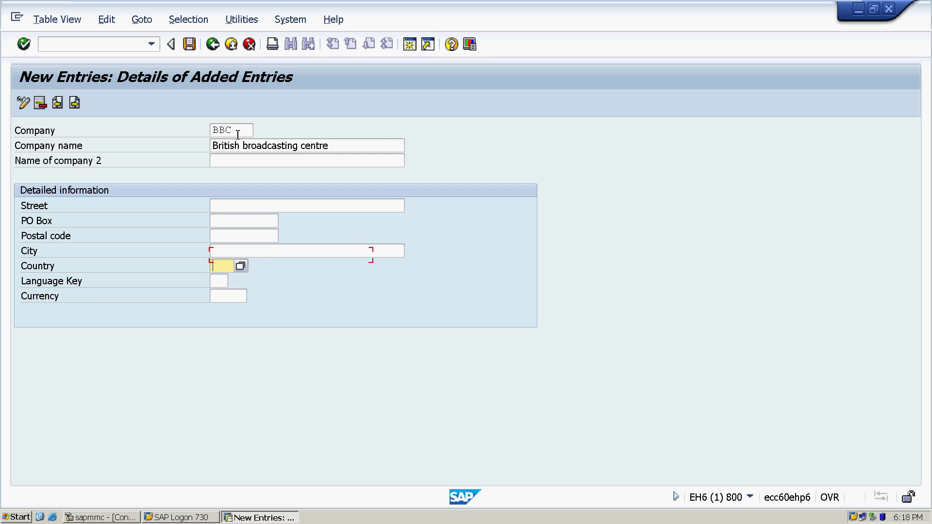
pyautogui.write('in')
pyautogui.press('Tab')
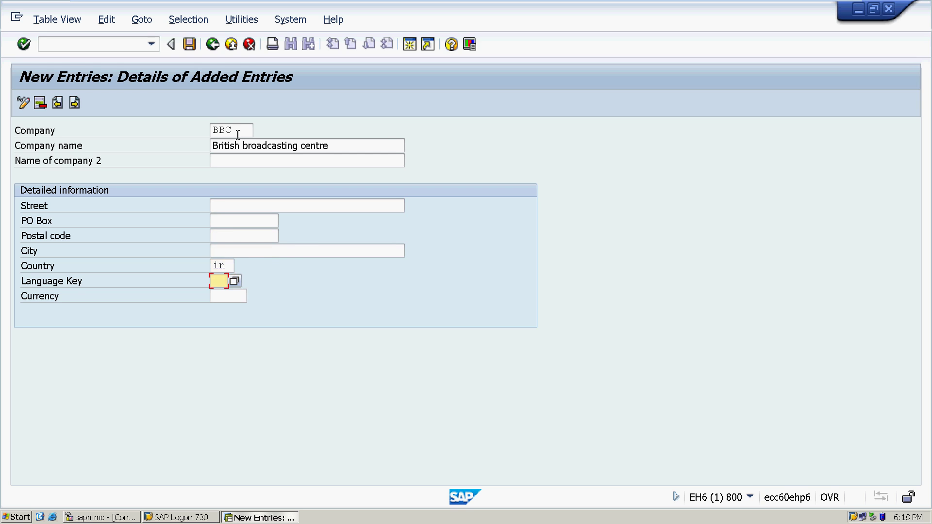
pyautogui.write('en')
pyautogui.press('Tab')
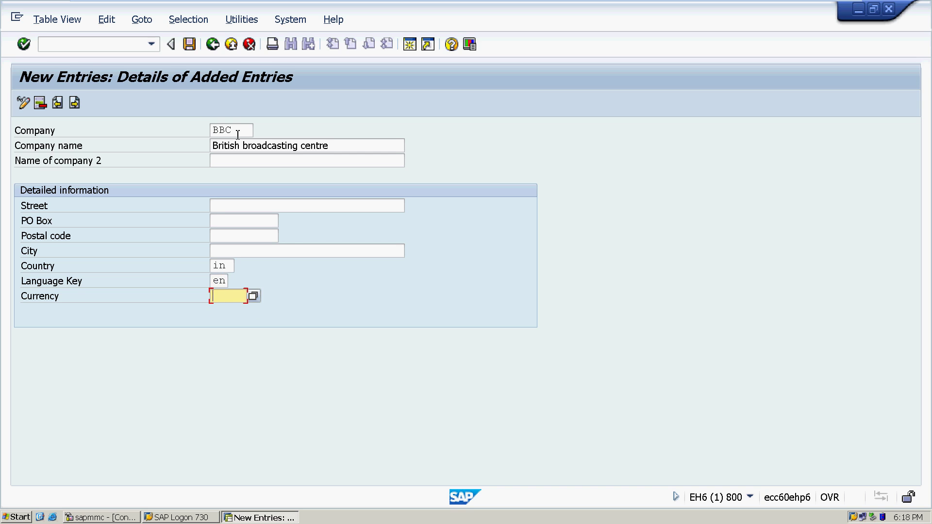
pyautogui.write('inr')
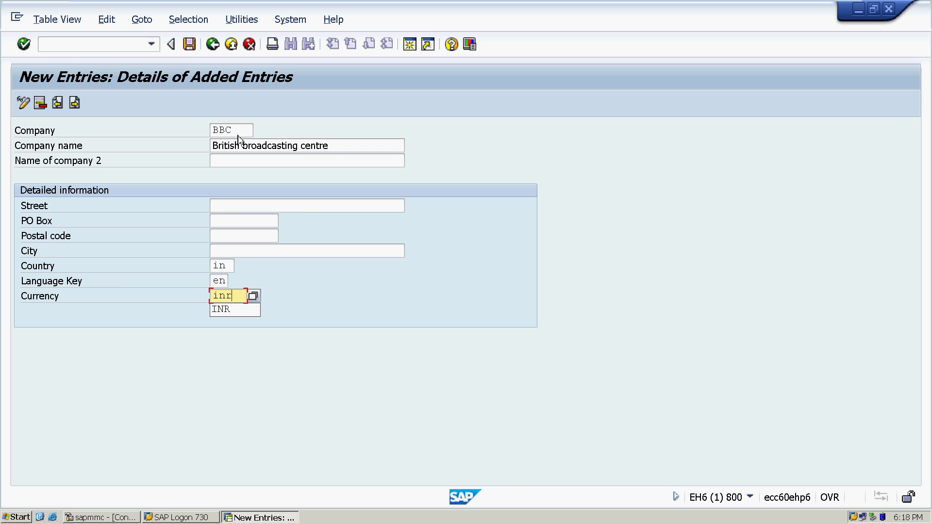
pyautogui.press('Return')
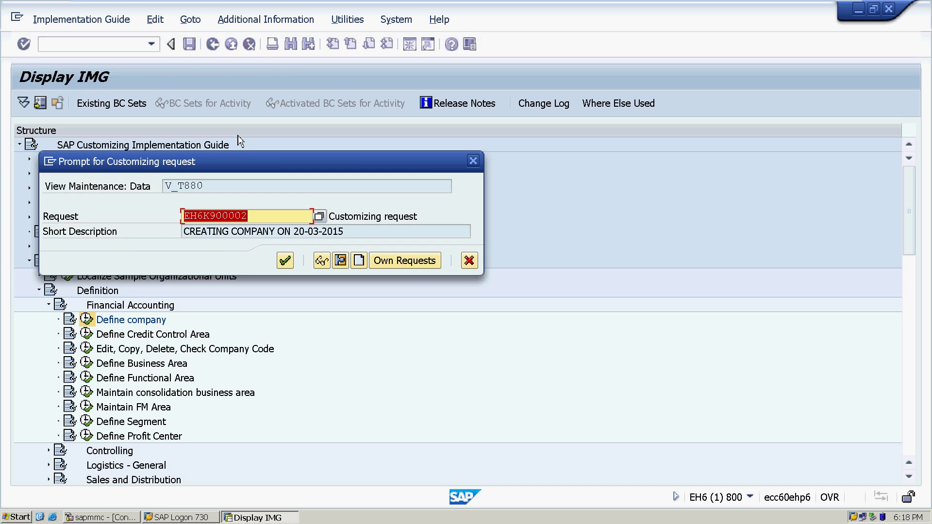
# Save company BBC under the proposed customizing request and return to the Display IMG tree
pyautogui.click(284, 260)
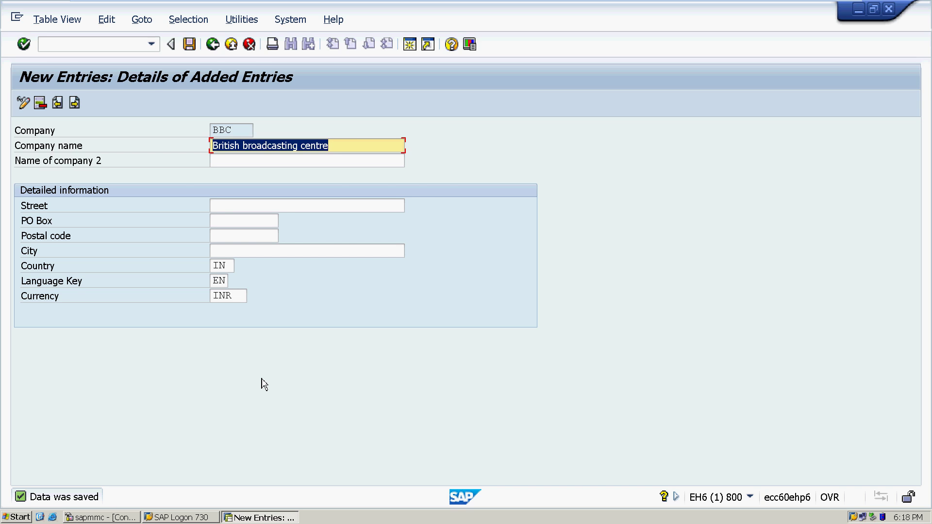
pyautogui.click(213, 44)
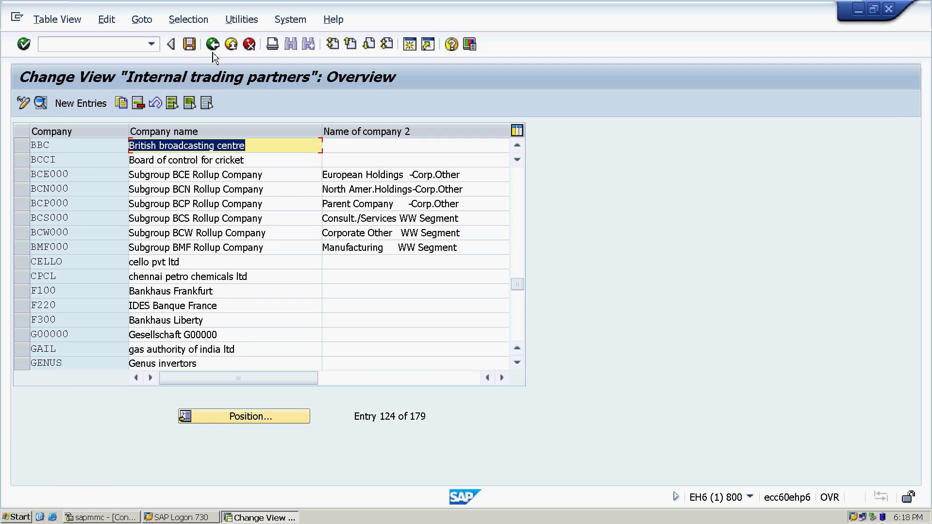
pyautogui.click(213, 45)
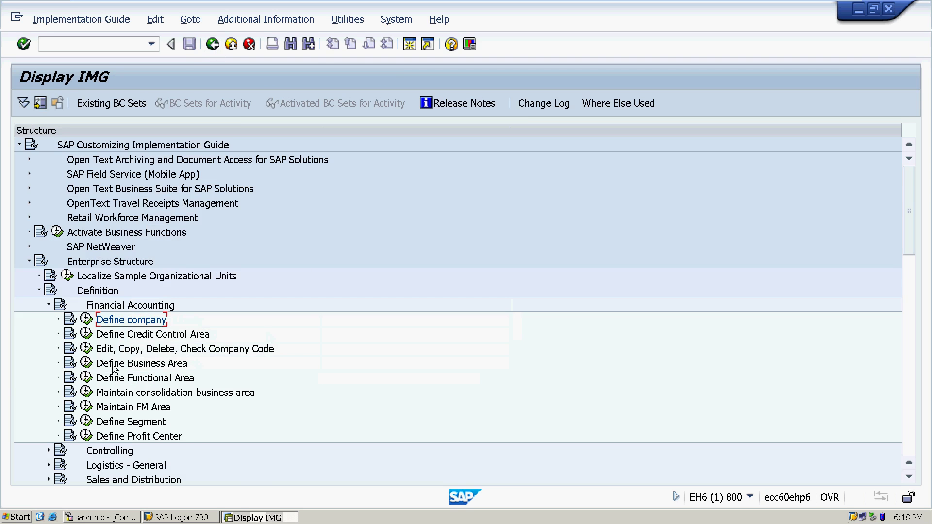
# Choose Edit Company Code Data in the company code activity and start a new entry
pyautogui.click(87, 349)
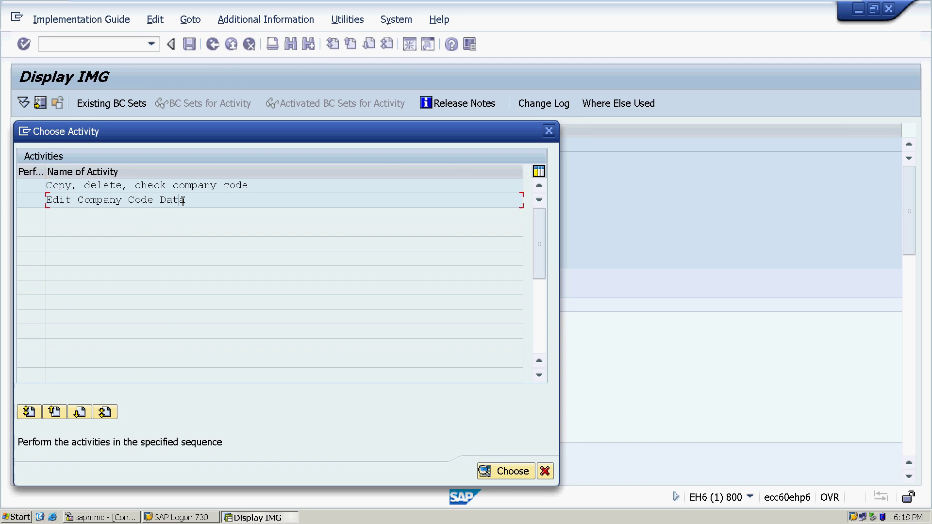
pyautogui.doubleClick(183, 200)
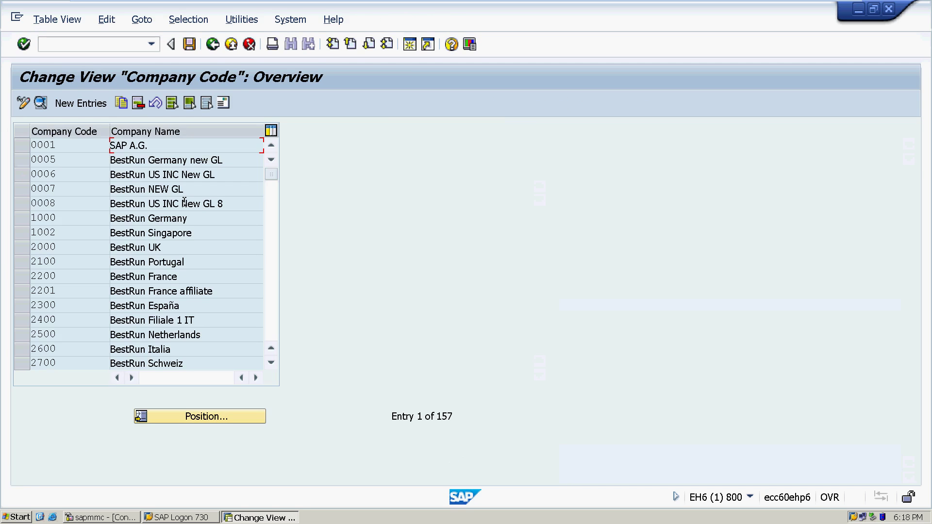
pyautogui.click(80, 103)
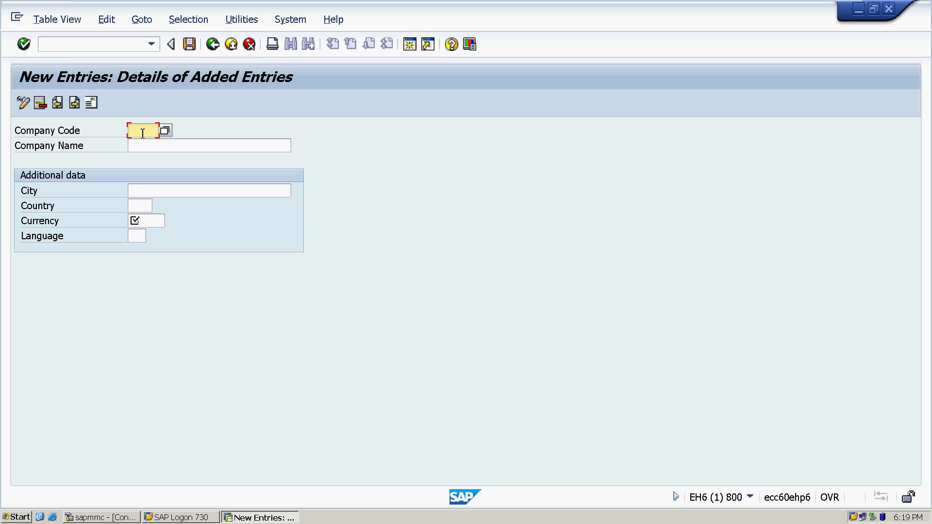
# Enter company code BBC named 'British broadcasting cent'
pyautogui.write('BBC')
pyautogui.press('Tab')
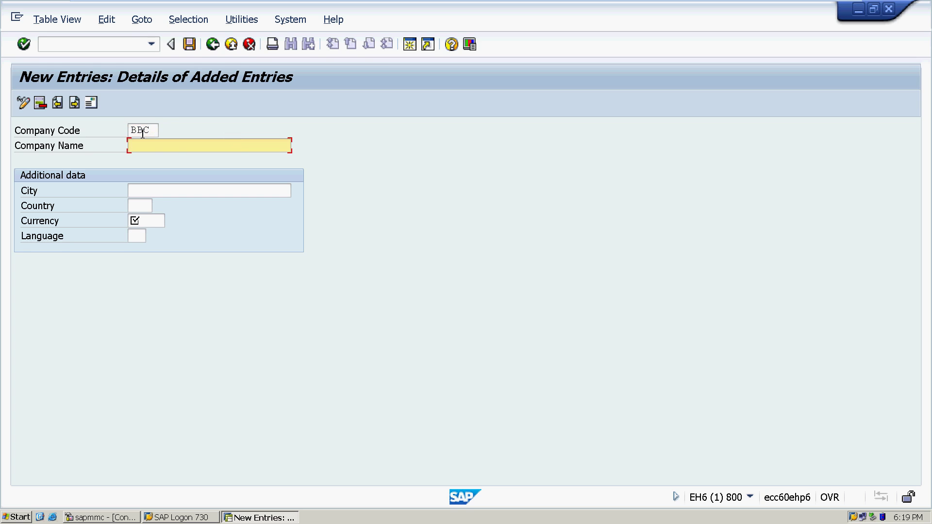
pyautogui.write('British broadcasting cent')
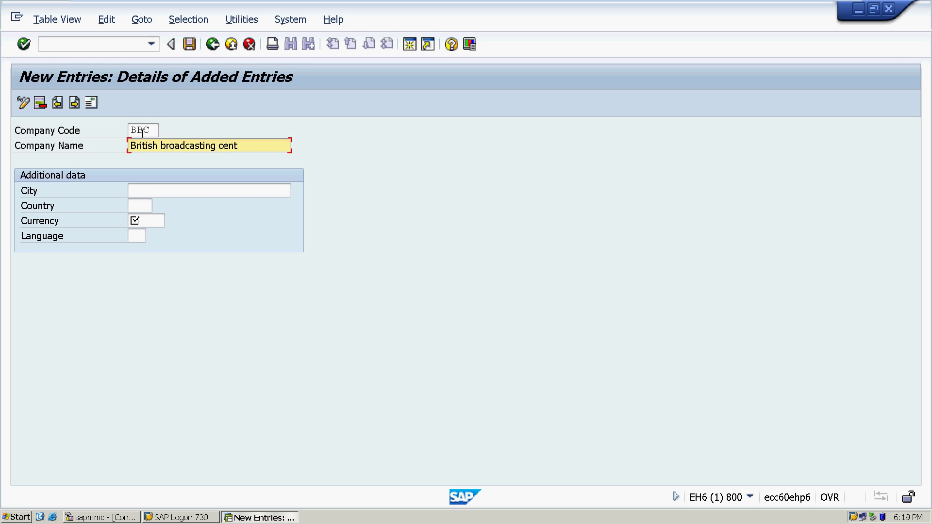
pyautogui.press('Tab')
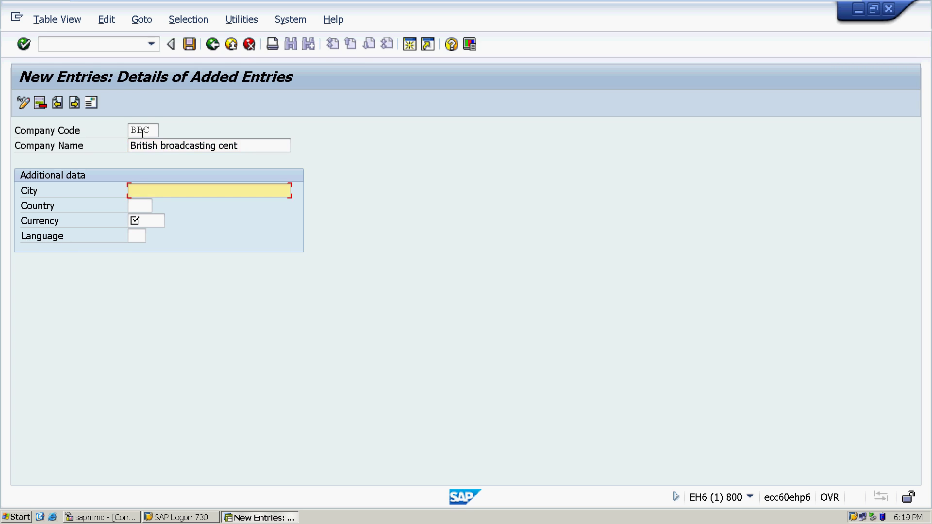
# Set country IN, currency INR and language EN, then open the address details
pyautogui.press('Tab')
pyautogui.write('in')
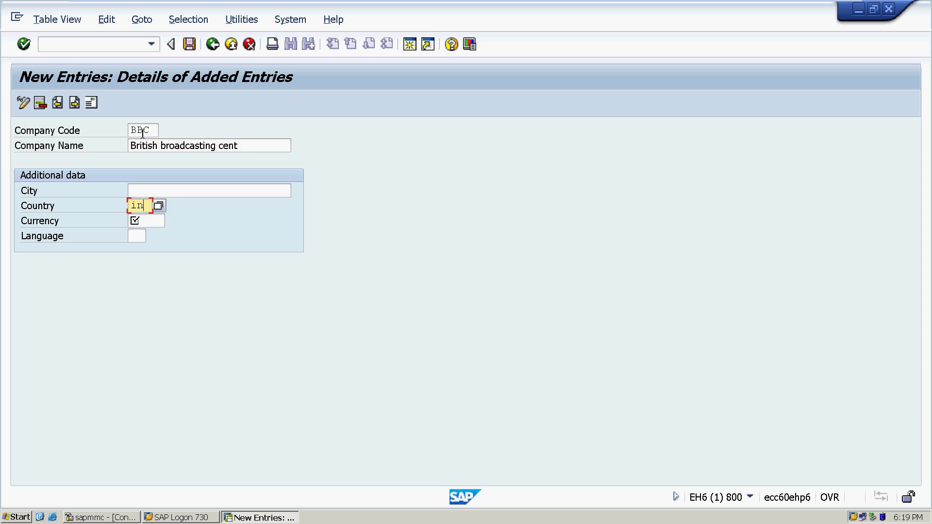
pyautogui.press('Tab')
pyautogui.write('inr')
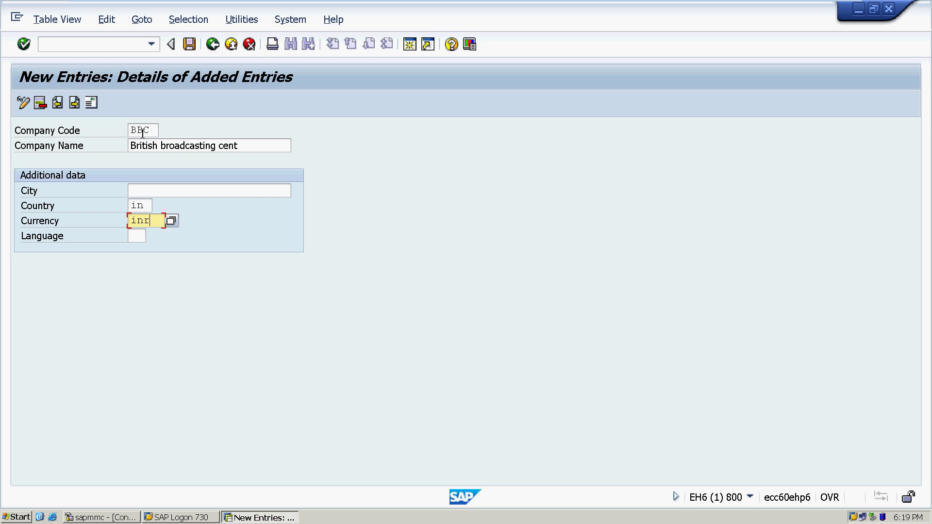
pyautogui.press('Tab')
pyautogui.write('en')
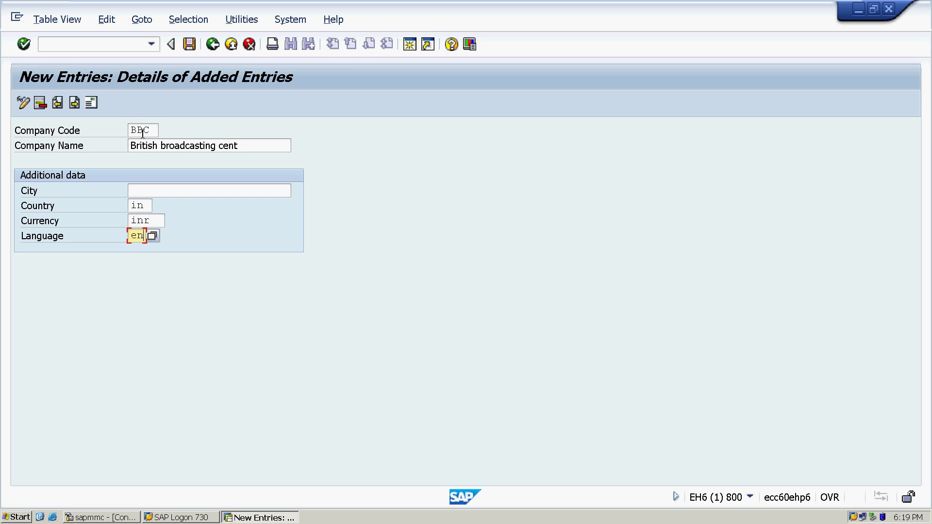
pyautogui.press('Return')
pyautogui.hotkey('ctrl', 's')
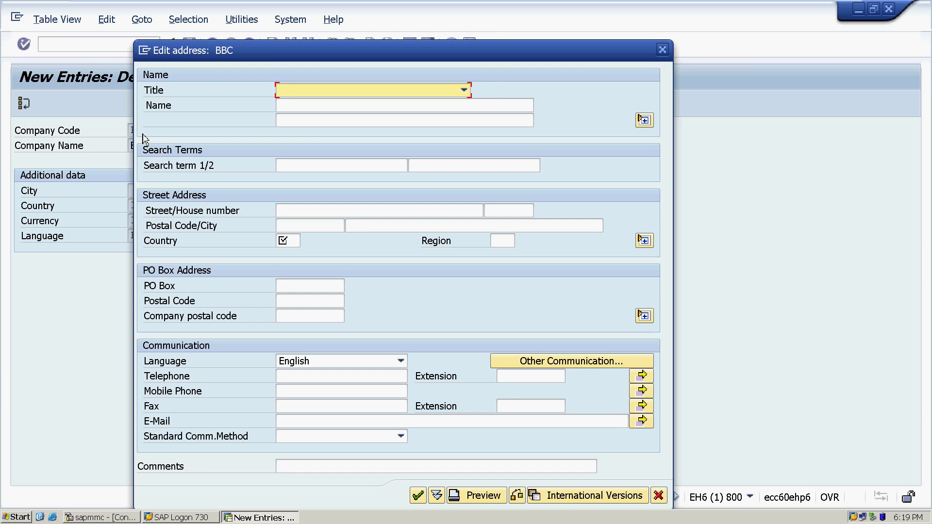
# Set the address title to Company and the name to 'Big ball Company'
pyautogui.click(464, 90)
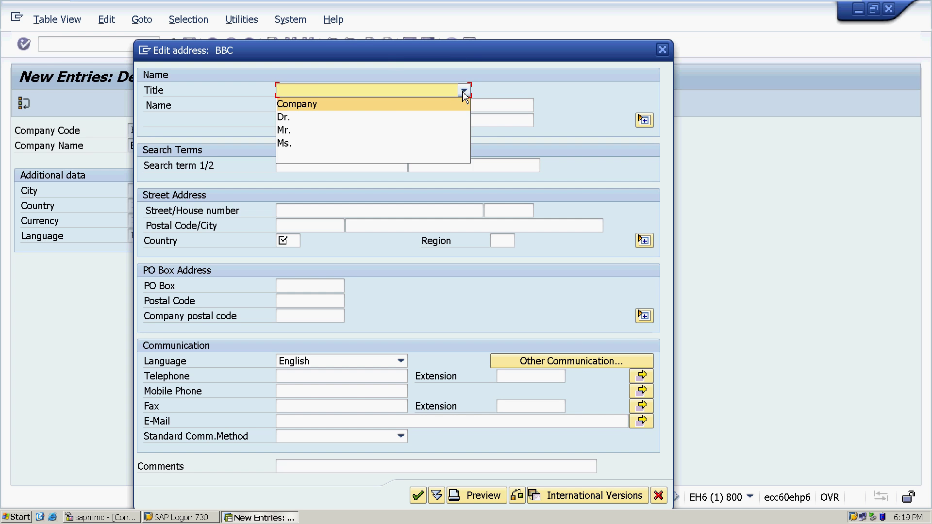
pyautogui.click(392, 111)
pyautogui.click(390, 105)
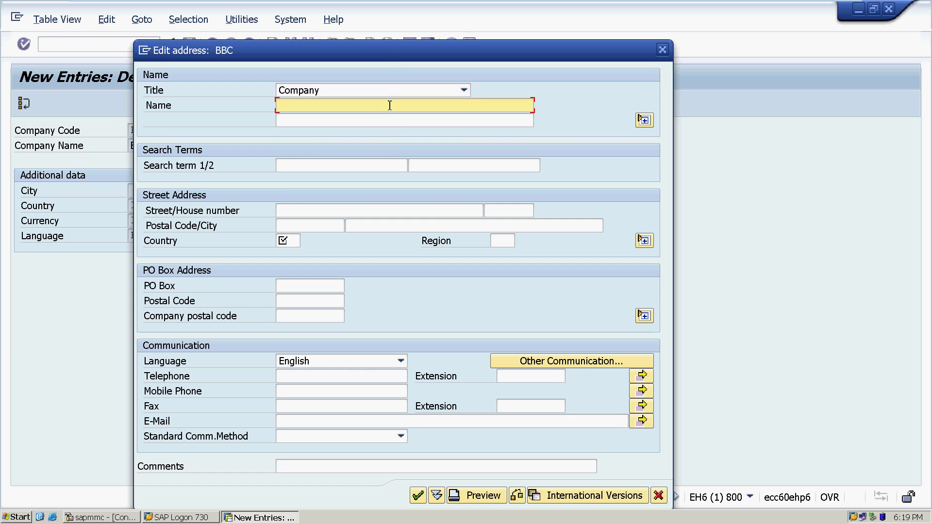
pyautogui.write('Big ball Company')
# Set the address country to IN and pick region UP from the lookup list
pyautogui.press('Tab')
pyautogui.press('Tab')
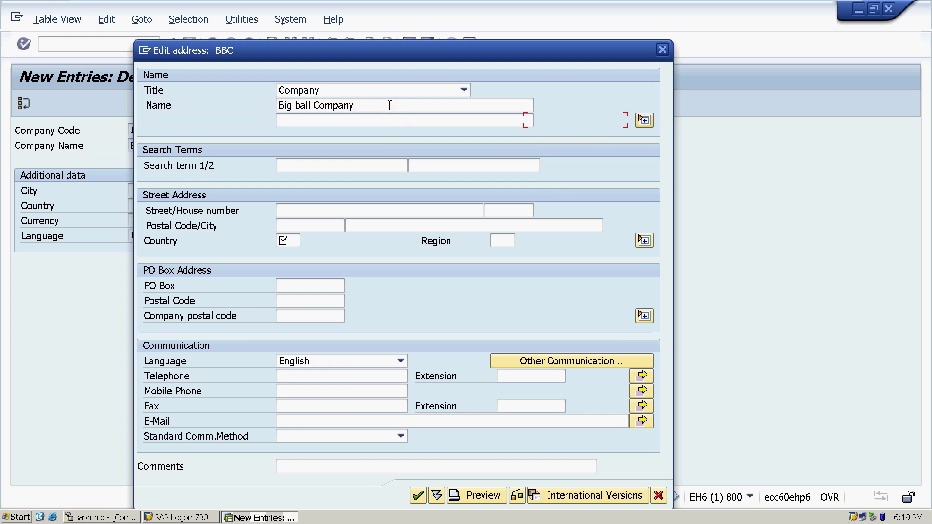
pyautogui.press('Tab')
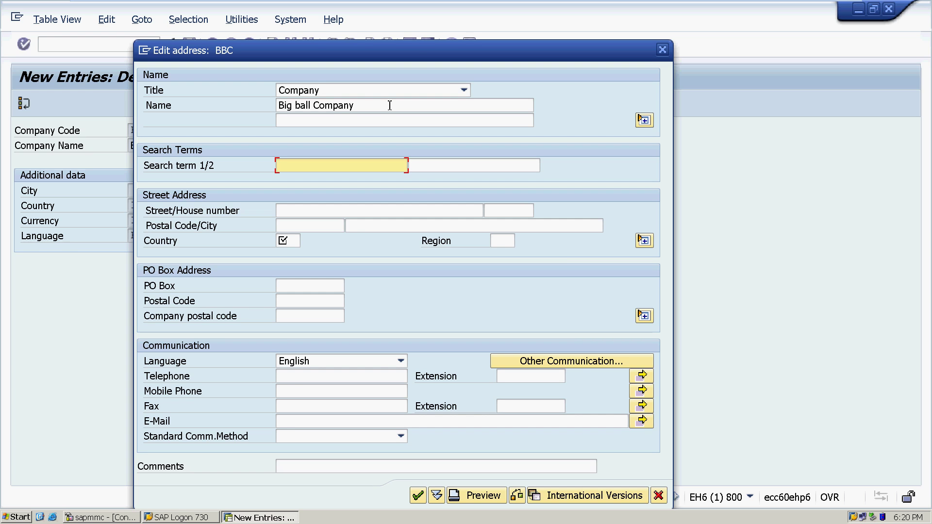
pyautogui.press('Tab')
pyautogui.press('Tab')
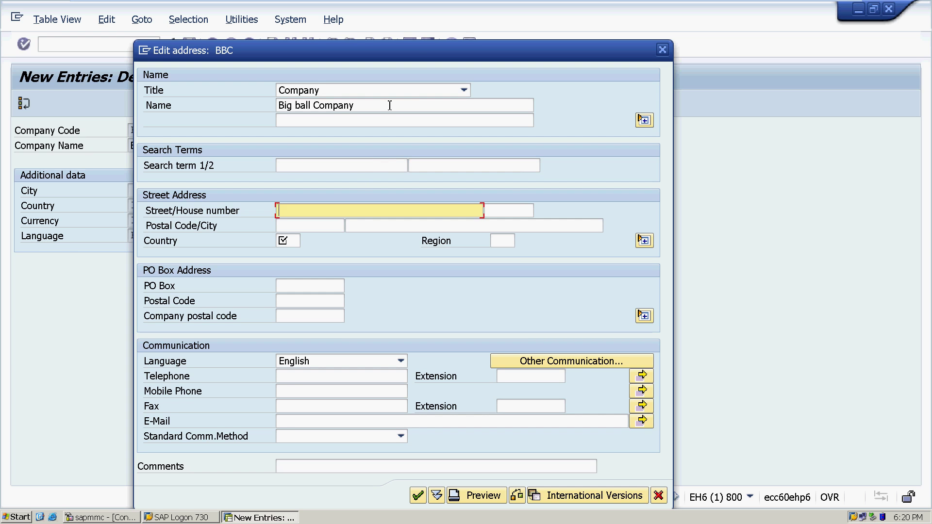
pyautogui.press('Tab')
pyautogui.press('Tab')
pyautogui.press('Tab')
pyautogui.press('Tab')
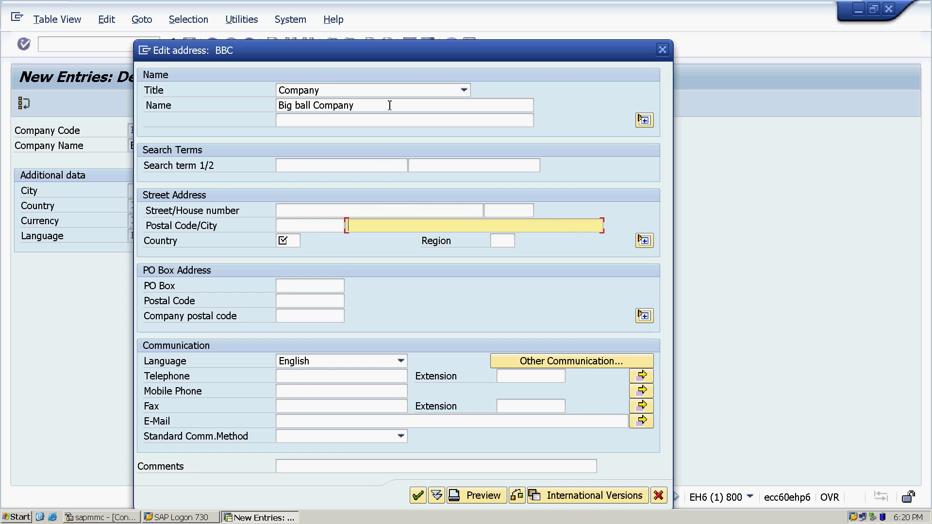
pyautogui.write('in')
pyautogui.press('Tab')
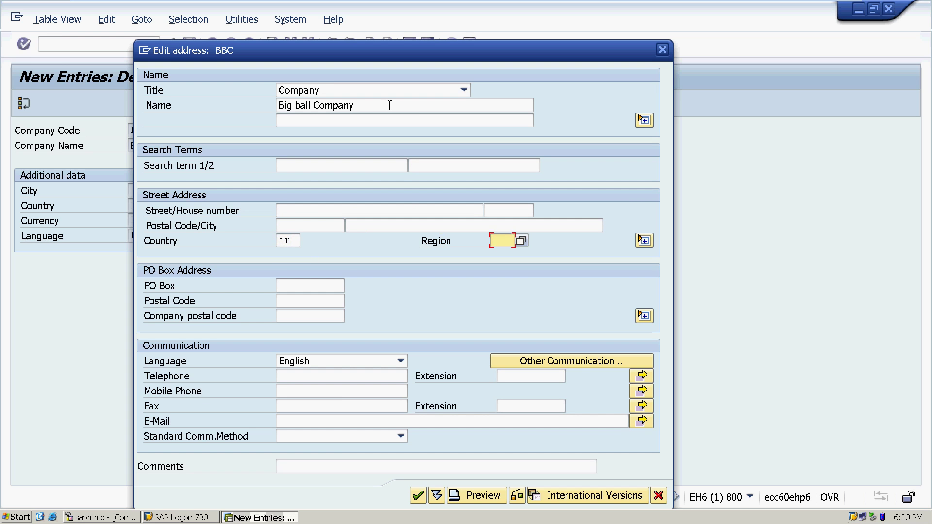
pyautogui.click(521, 241)
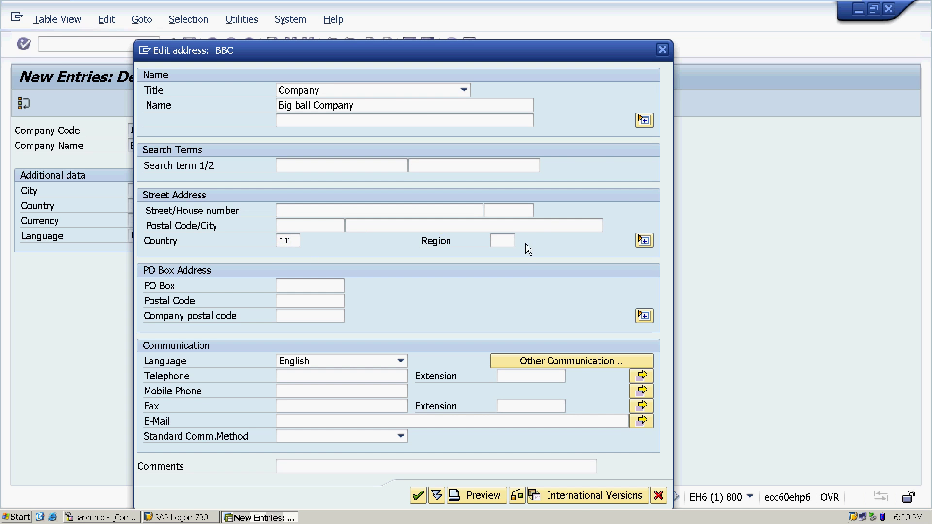
pyautogui.scroll(-5, 631, 347)
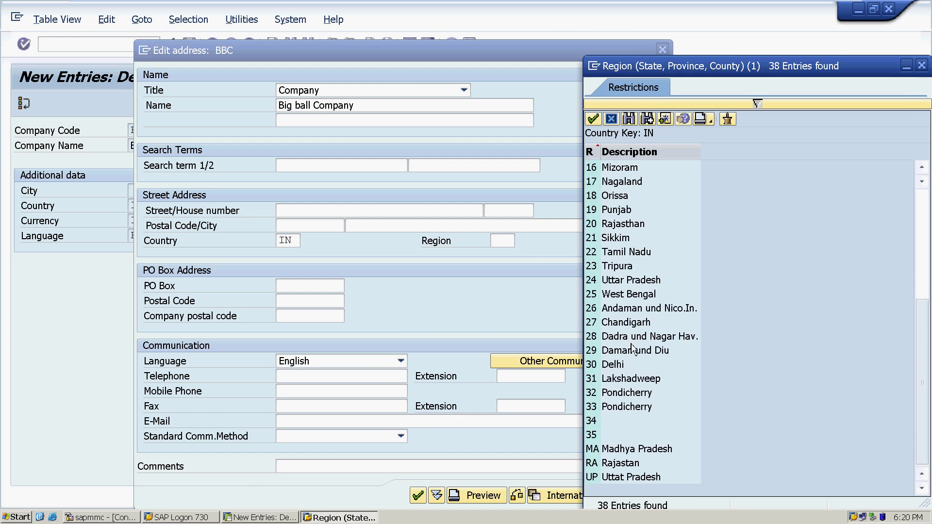
pyautogui.click(614, 480)
pyautogui.doubleClick(616, 480)
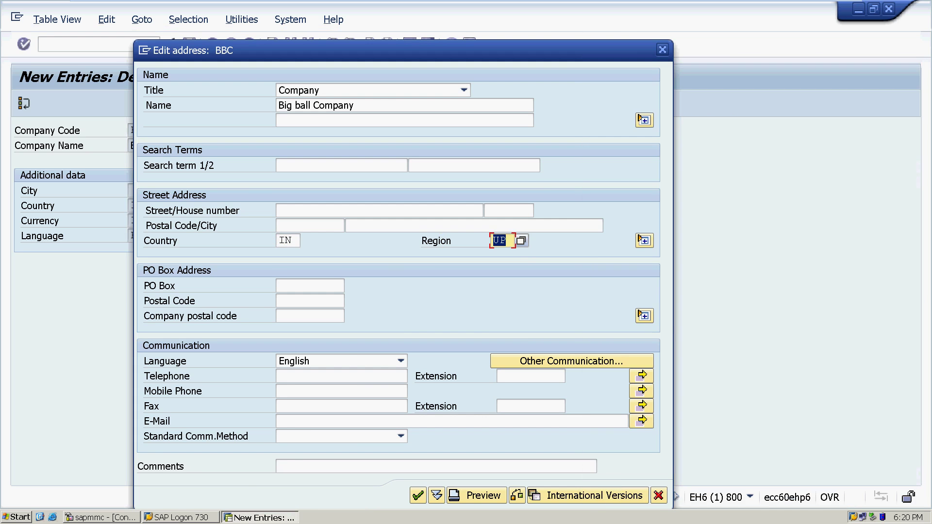
pyautogui.click(314, 287)
pyautogui.write('52')
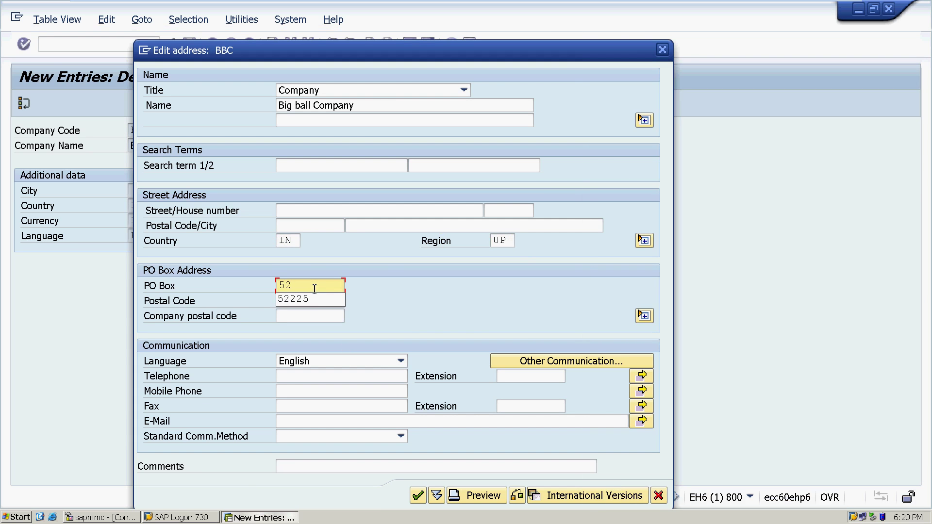
pyautogui.click(311, 298)
pyautogui.click(312, 300)
pyautogui.write('24')
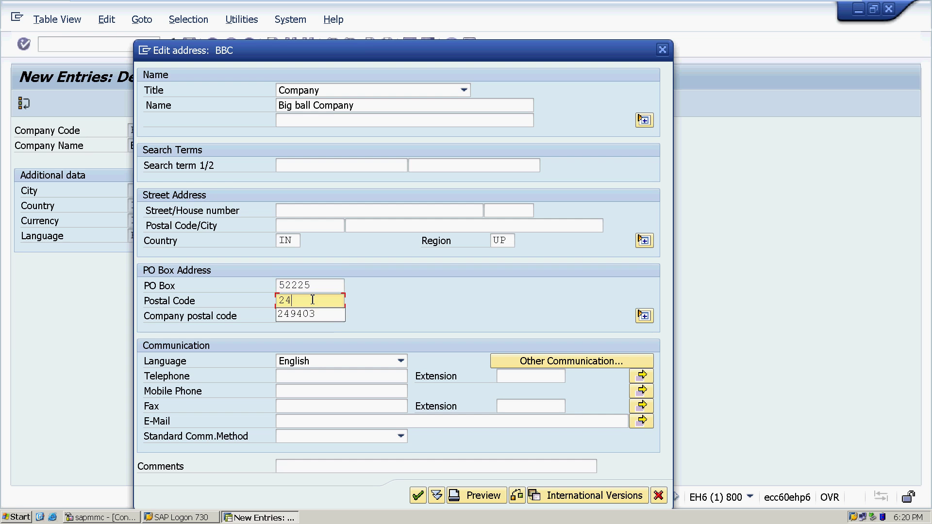
pyautogui.click(310, 313)
pyautogui.press('Tab')
pyautogui.press('Tab')
pyautogui.press('Tab')
pyautogui.press('Tab')
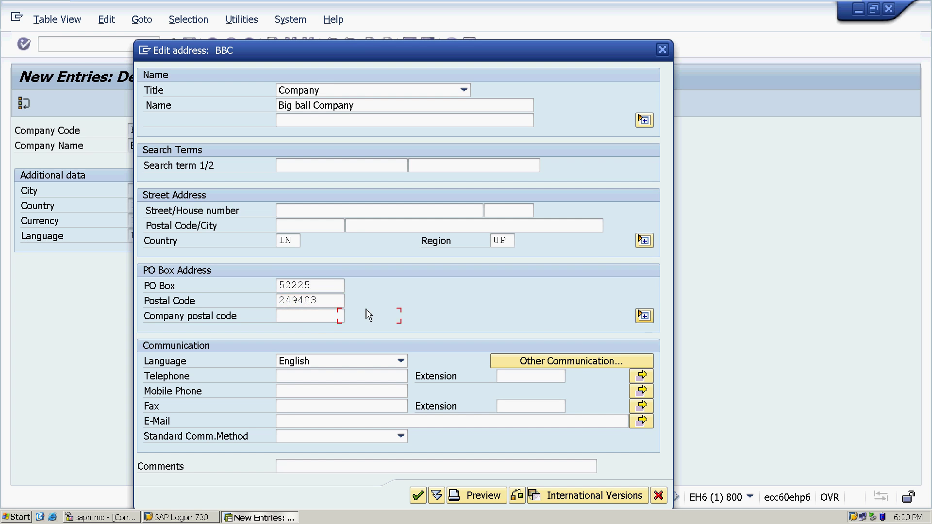
pyautogui.press('Tab')
pyautogui.press('Tab')
# Accept BBC's address after previewing it, save the company code under the request, and go back
pyautogui.click(482, 500)
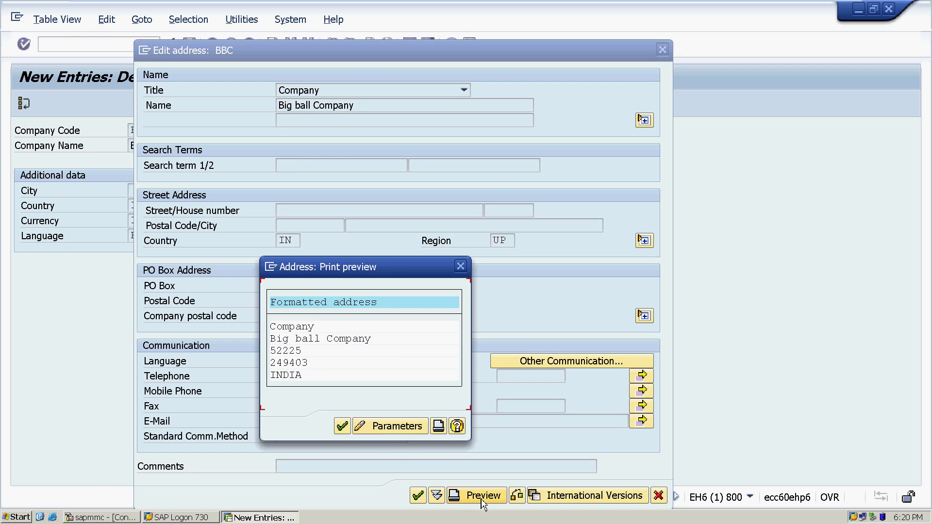
pyautogui.click(341, 426)
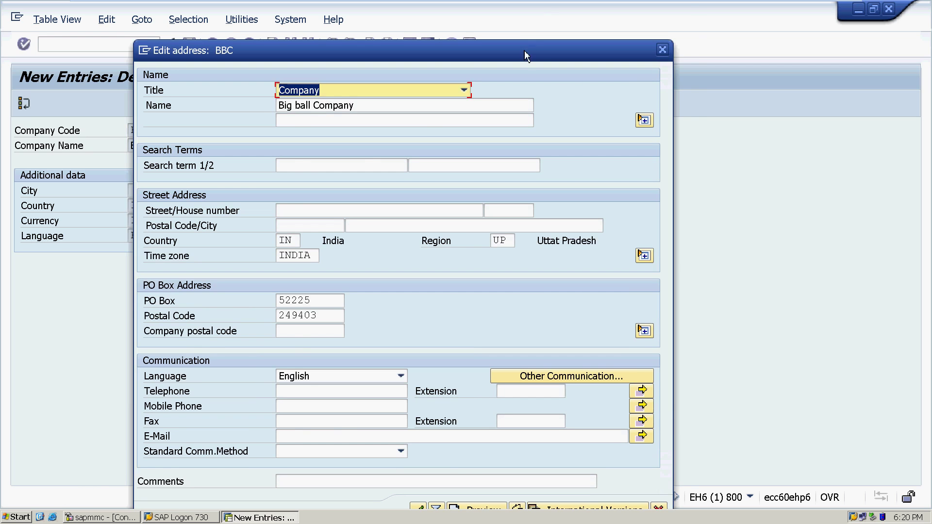
pyautogui.moveTo(524, 50); pyautogui.dragTo(542, 2)
pyautogui.click(436, 461)
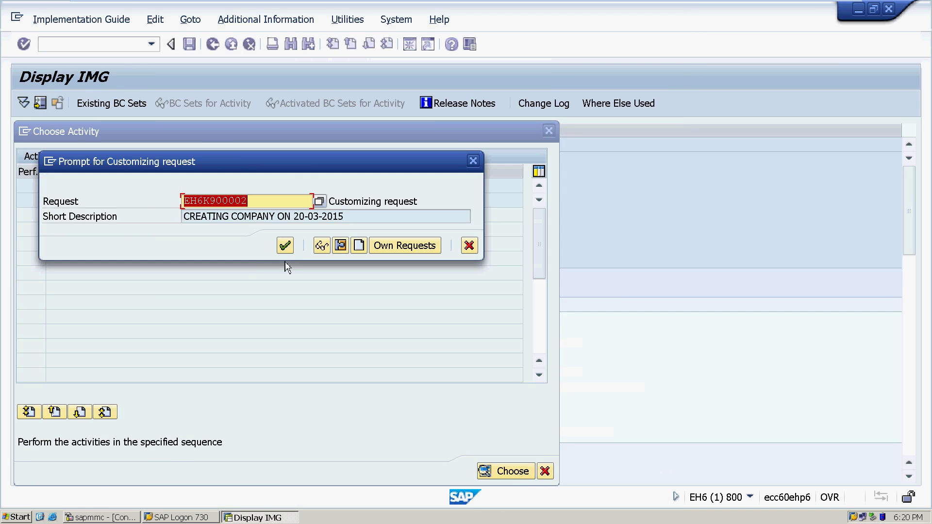
pyautogui.click(285, 245)
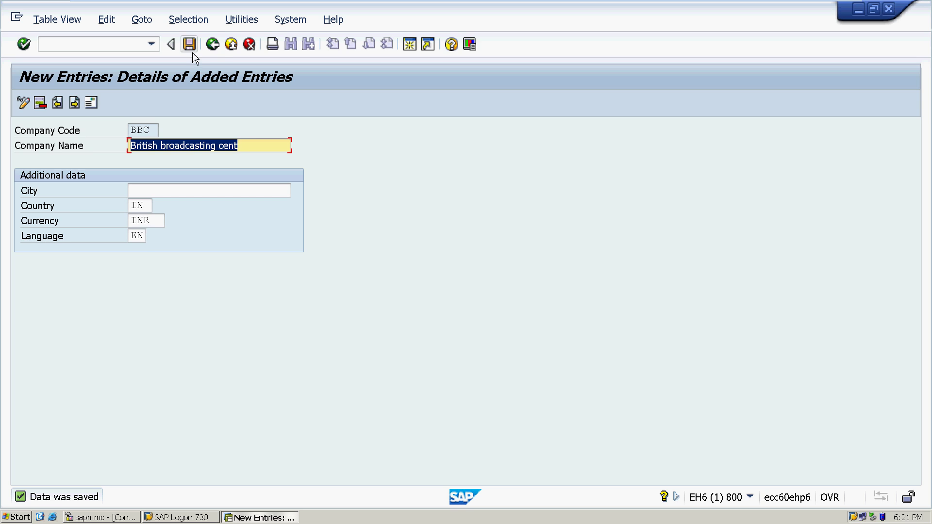
pyautogui.click(214, 45)
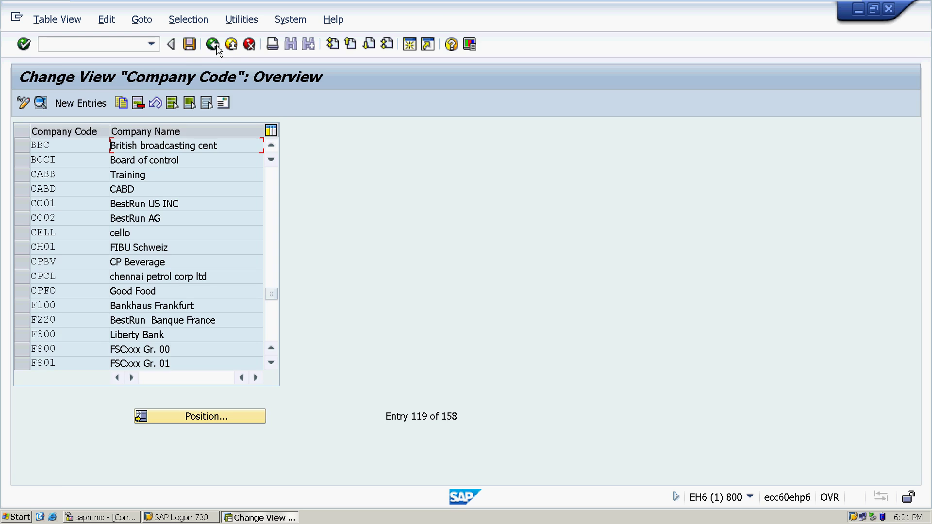
# Return to the IMG and open Assignment > Financial Accounting > Assign company code to company
pyautogui.click(214, 44)
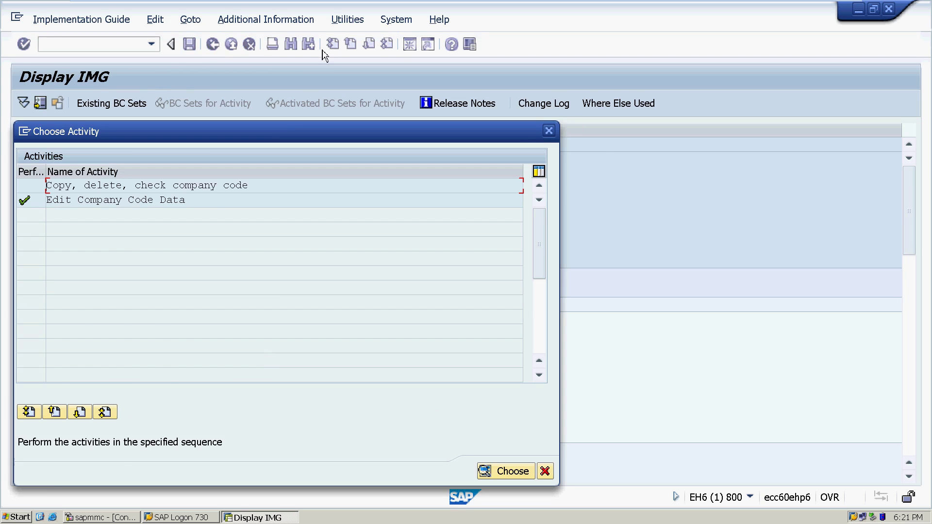
pyautogui.click(548, 138)
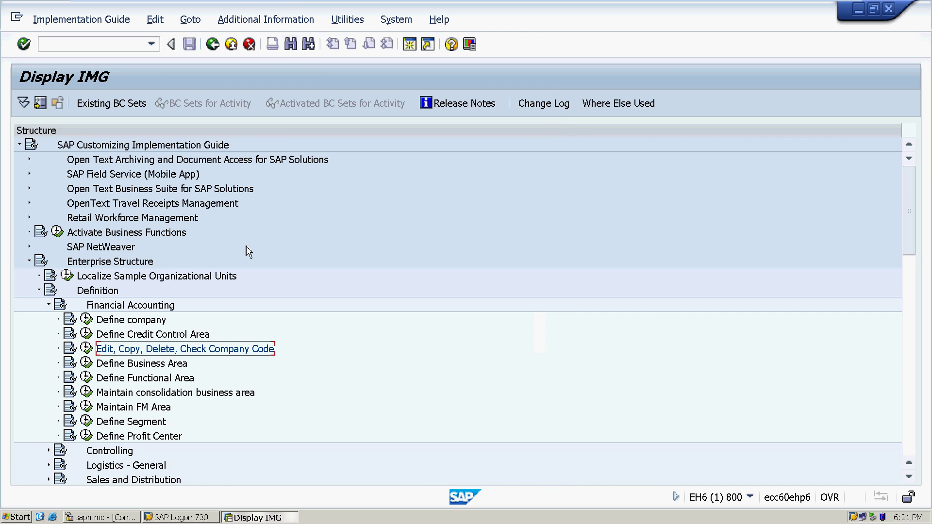
pyautogui.scroll(-2, 247, 251)
pyautogui.scroll(-3, 248, 251)
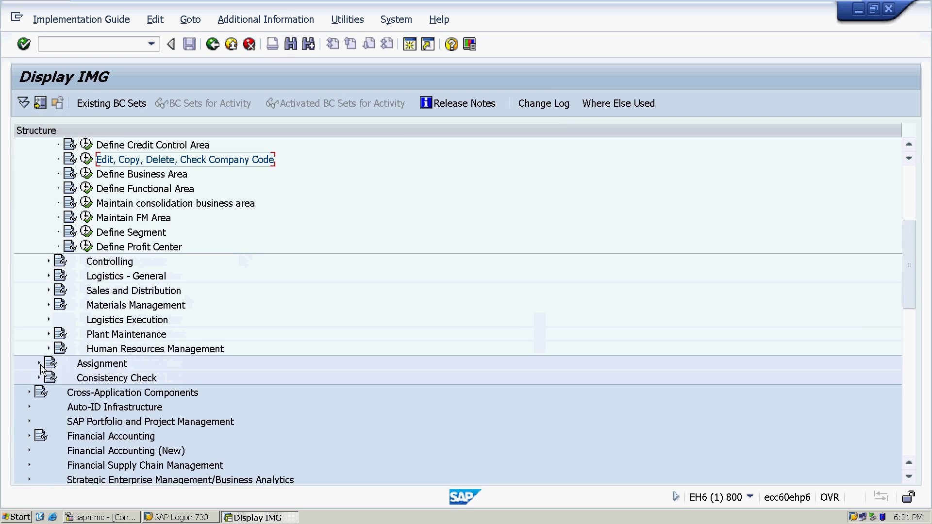
pyautogui.click(39, 363)
pyautogui.click(49, 349)
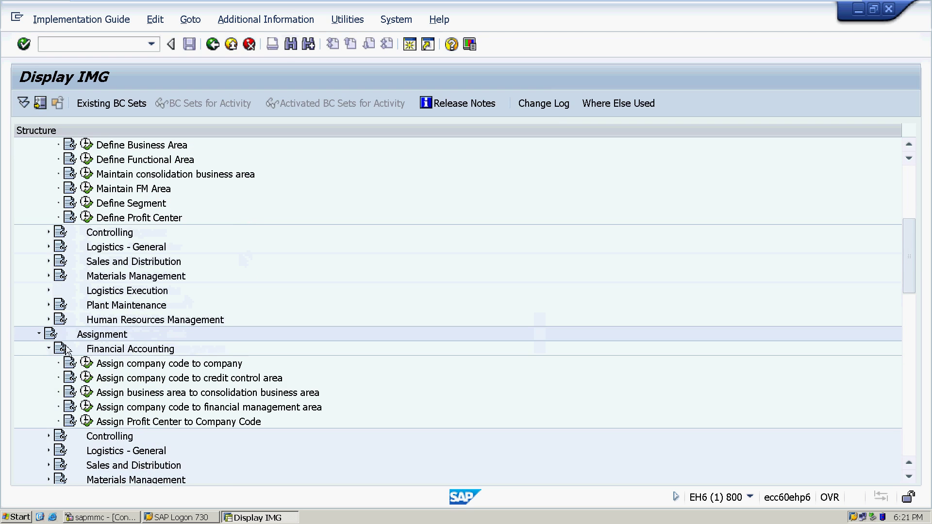
pyautogui.click(87, 365)
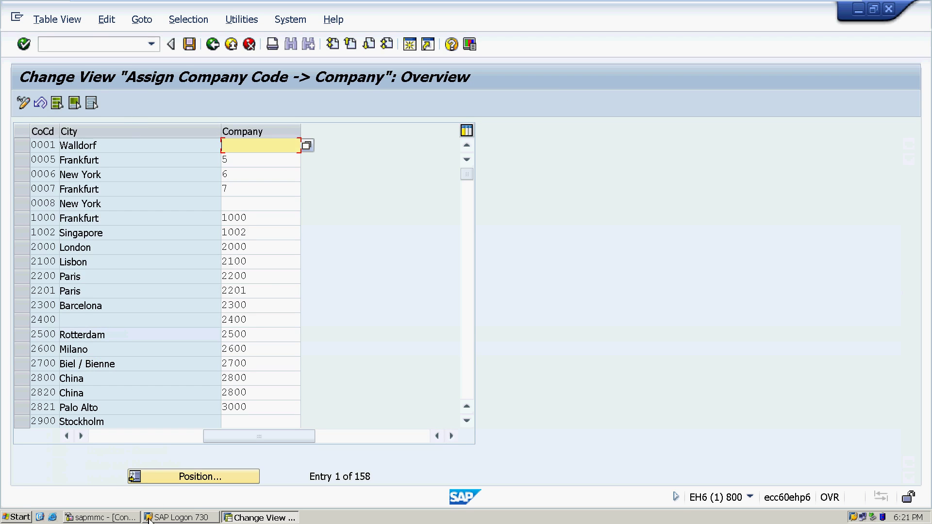
# Assign company code BBC to company BBC, save under the customizing request, and go back
pyautogui.click(223, 475)
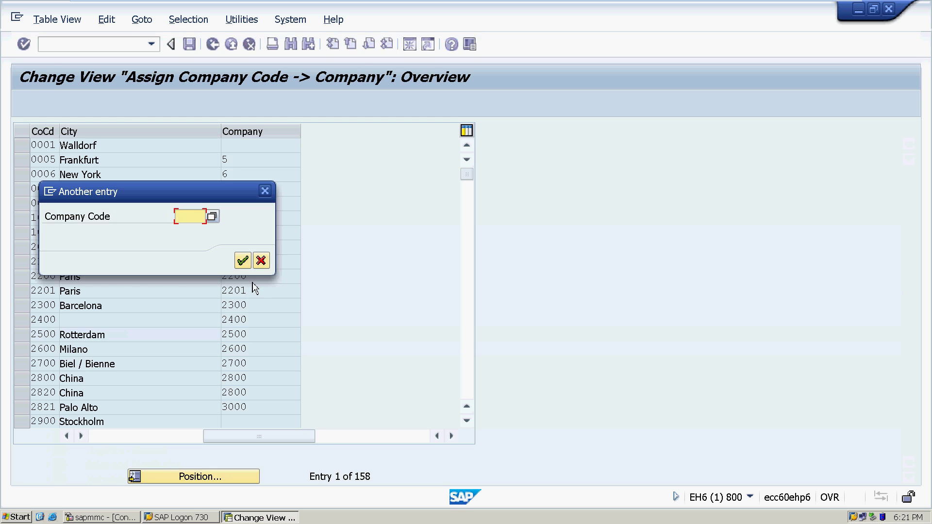
pyautogui.write('BBC')
pyautogui.press('Return')
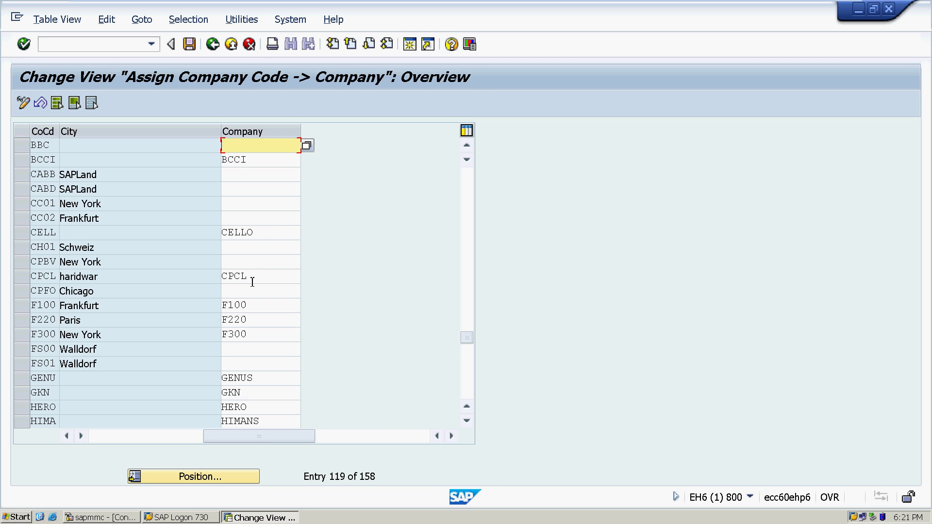
pyautogui.write('BBC')
pyautogui.hotkey('shift', 'Home')
pyautogui.hotkey('ctrl', 's')
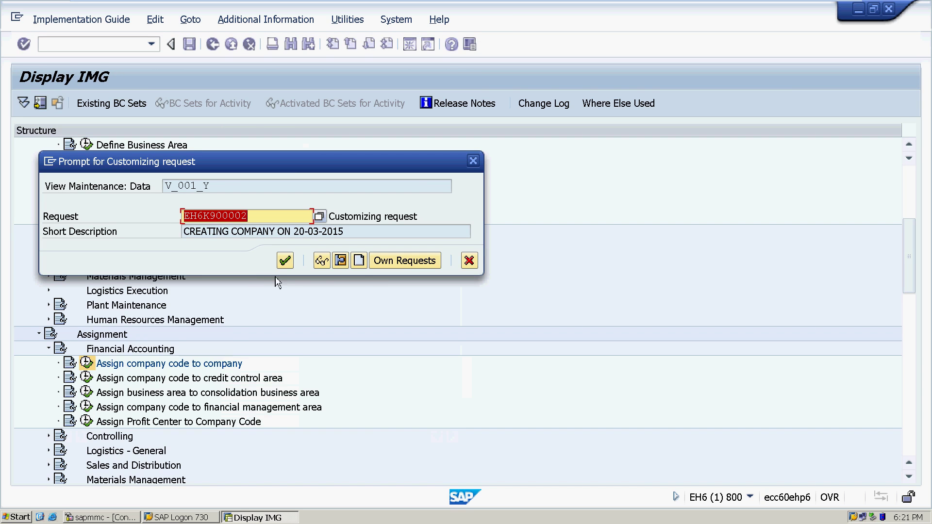
pyautogui.click(285, 267)
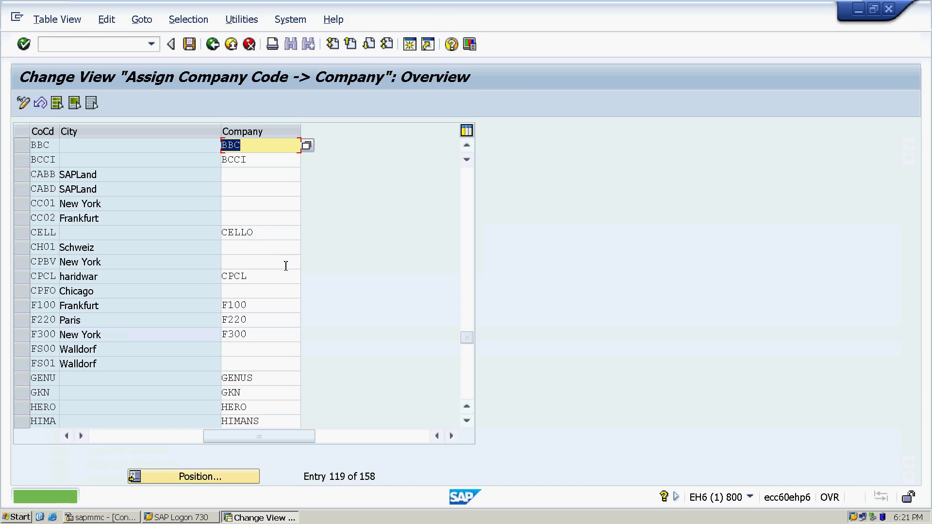
pyautogui.click(213, 45)
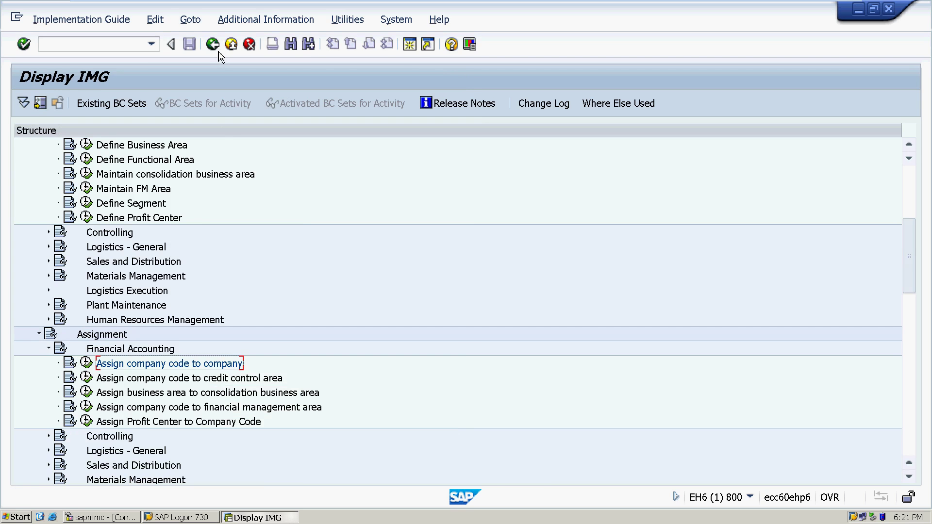
# Reopen Assign company code to company and position the list on company code BBC
pyautogui.click(87, 365)
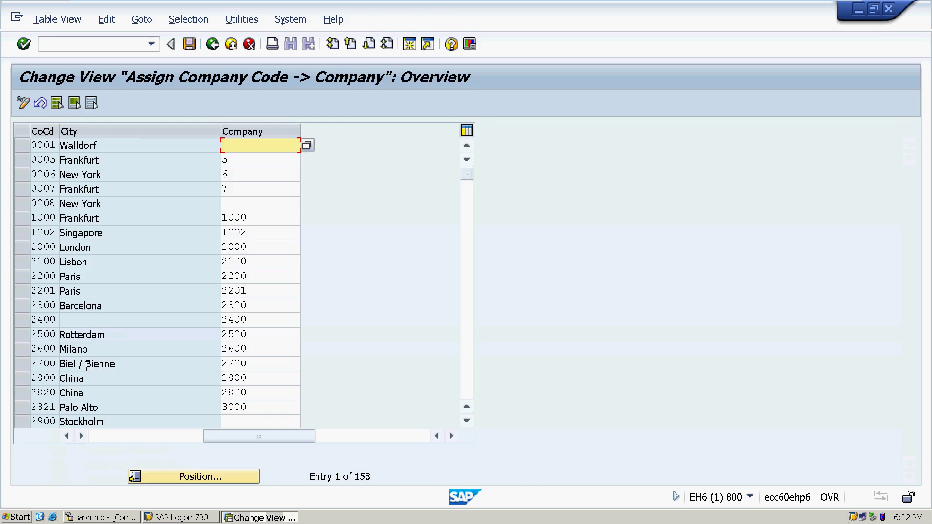
pyautogui.click(204, 477)
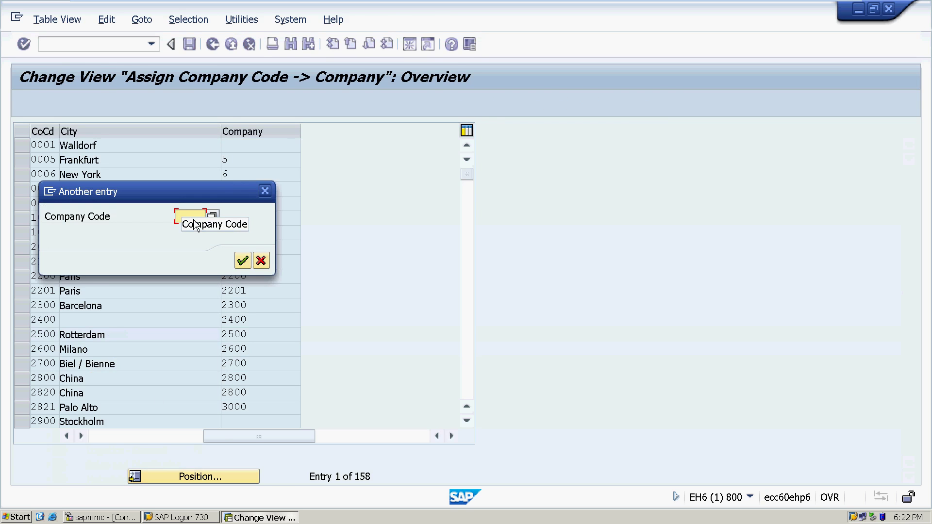
pyautogui.write('bbc')
pyautogui.press('Return')
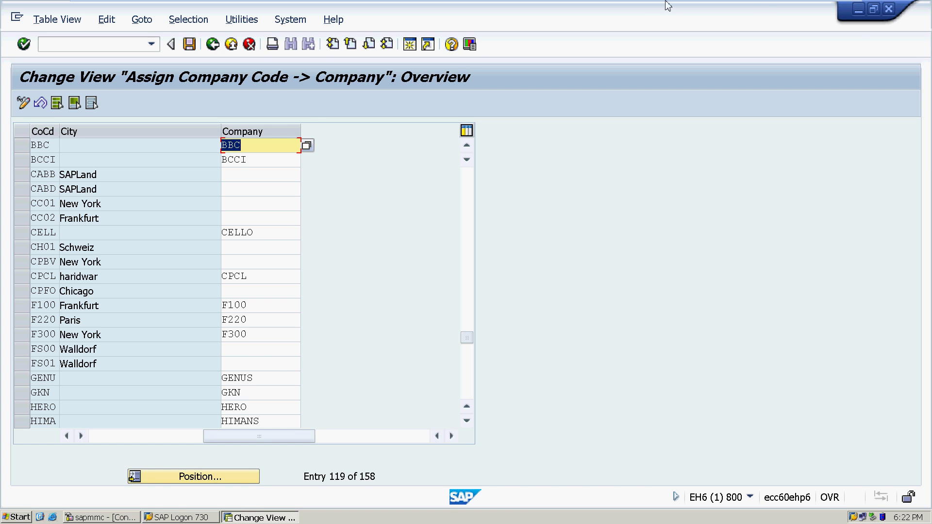
# Minimize the VM console and restore the HyperCam - Recording window on the desktop
pyautogui.moveTo(768, 6)
pyautogui.click(822, 11)
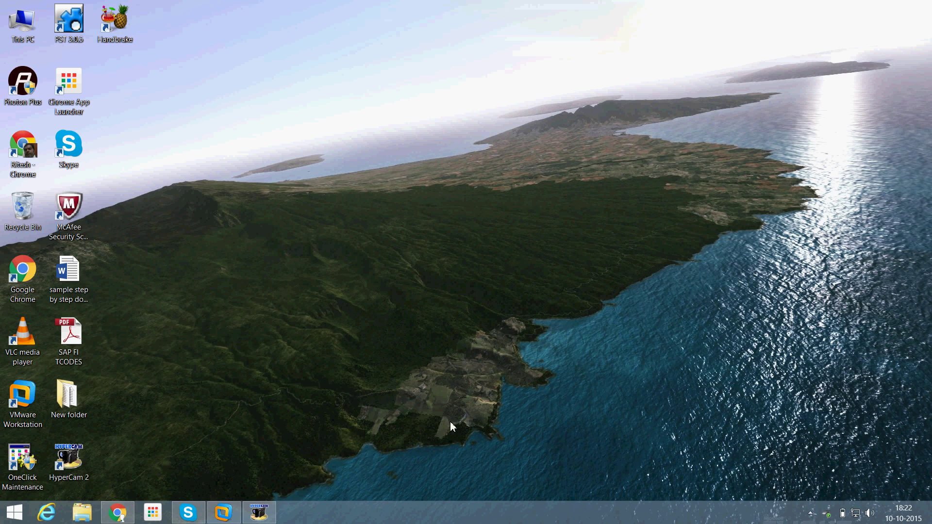
pyautogui.click(266, 519)
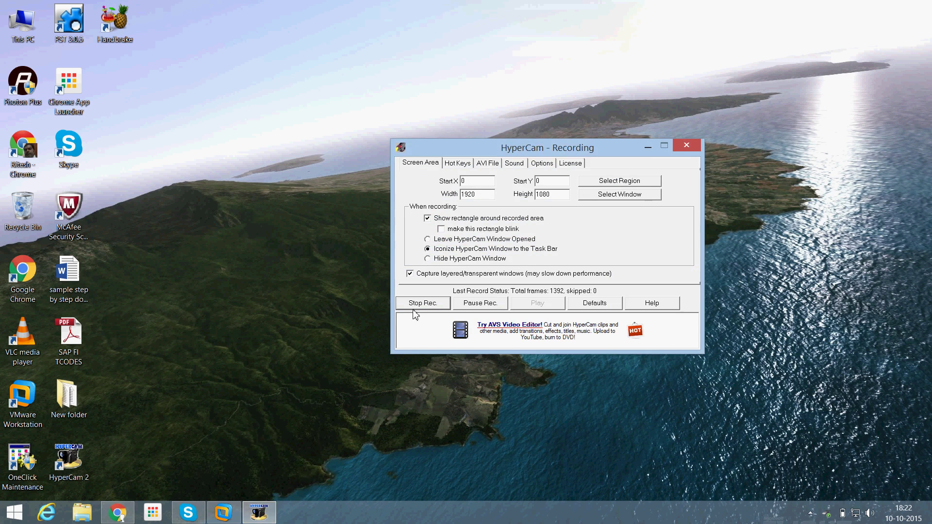